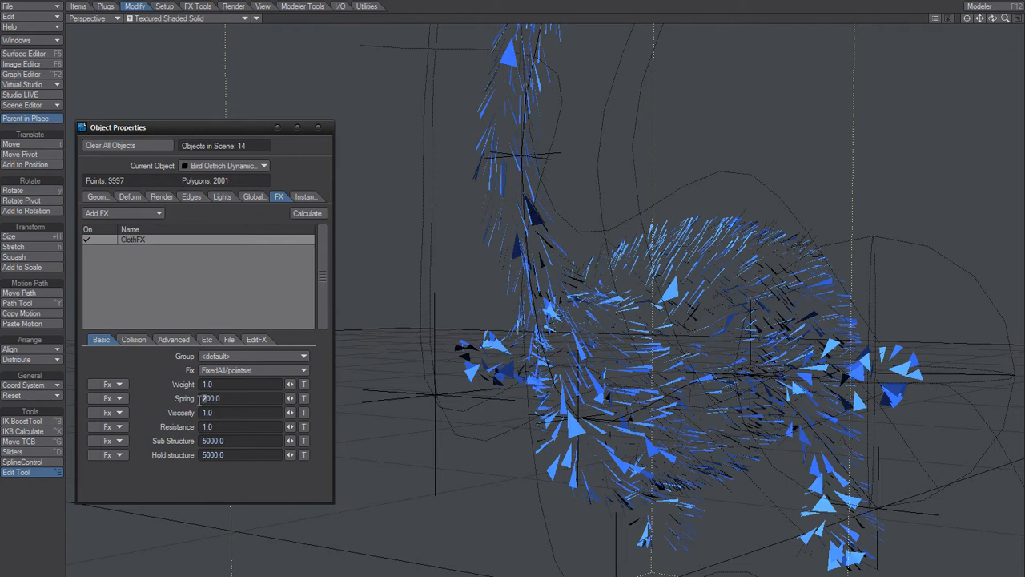
- Set the feathers' ClothFX Hold structure to 500 and calculate the simulation
drag(230, 442, 134, 458)
text(500)
key(Return)
click(311, 215)
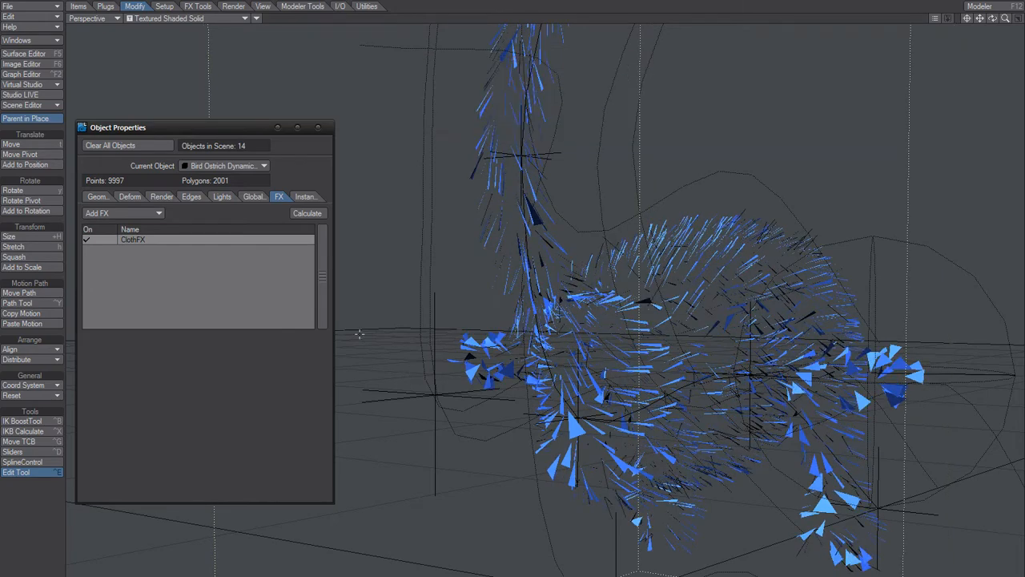
alt+drag(632, 348, 610, 364)
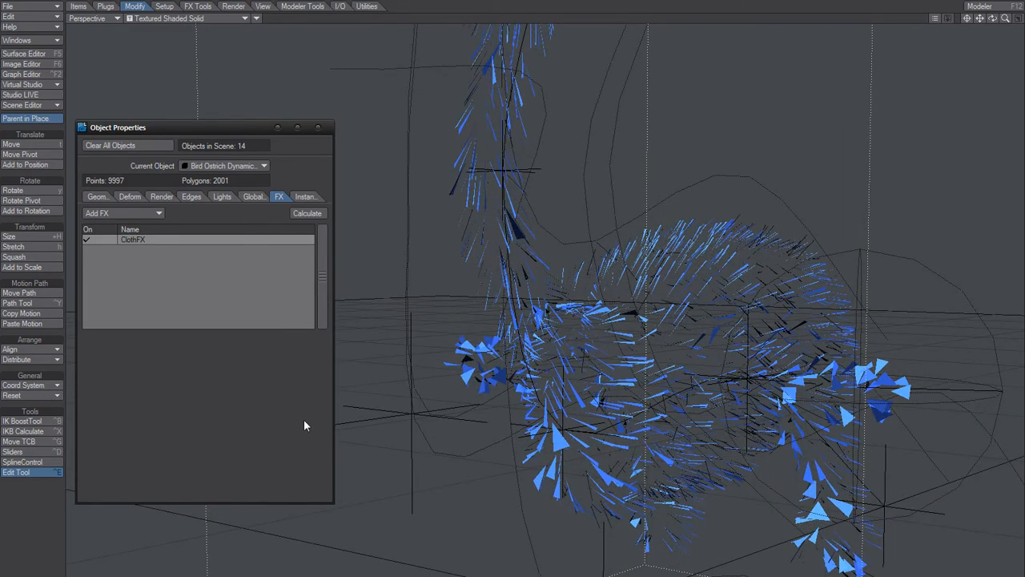
- Examine the FX Wind mode settings of the wind Exp object
key(Up)
key(Down)
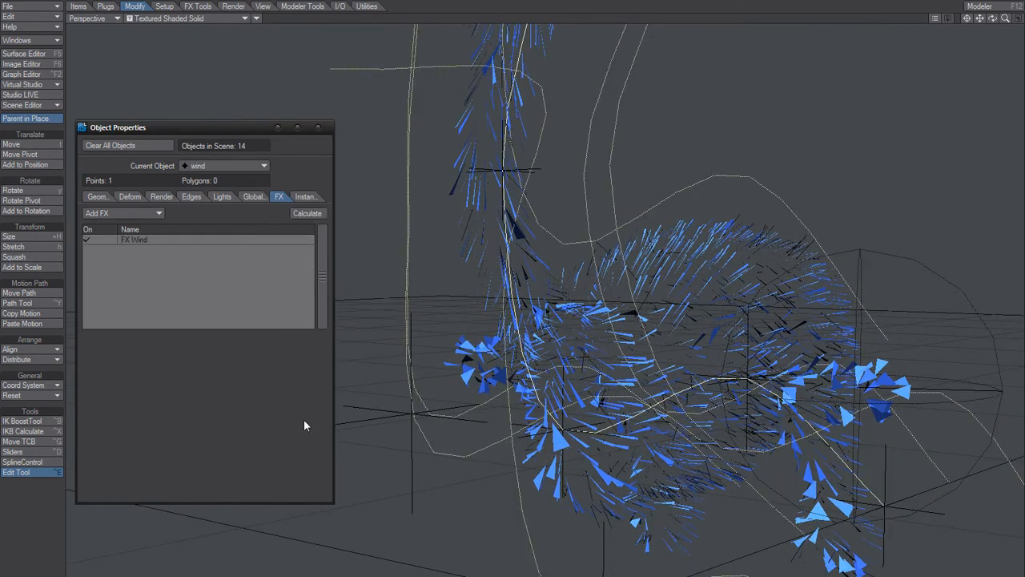
key(Down)
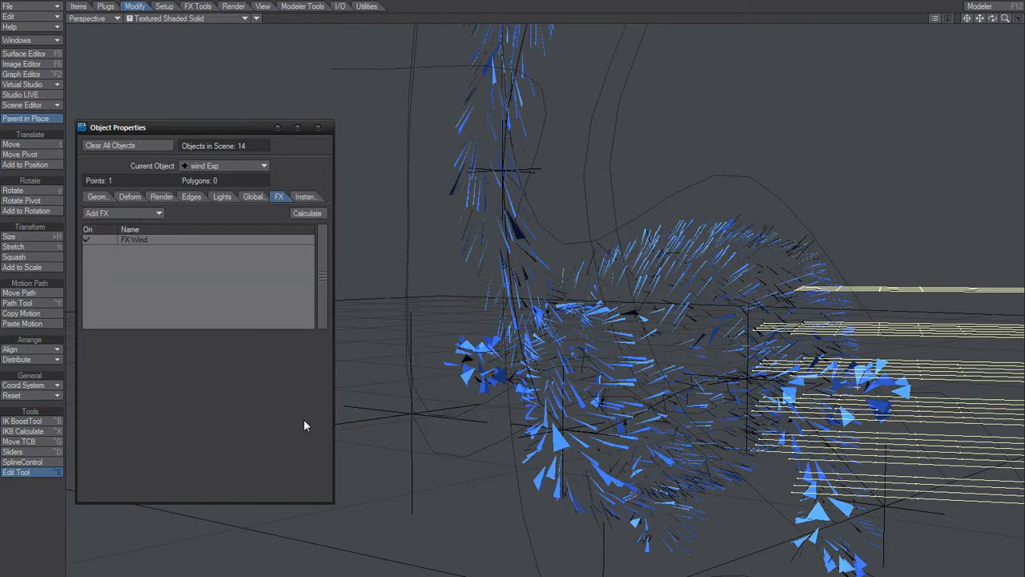
click(163, 237)
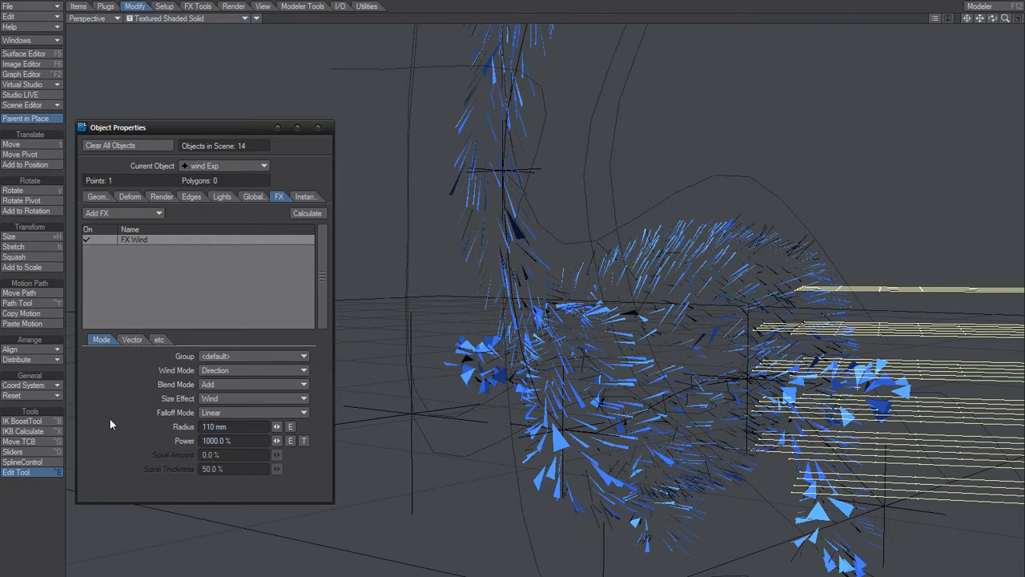
- Examine the ostrich body's FX Collision settings and the FX Wind settings of the wind object
key(Up)
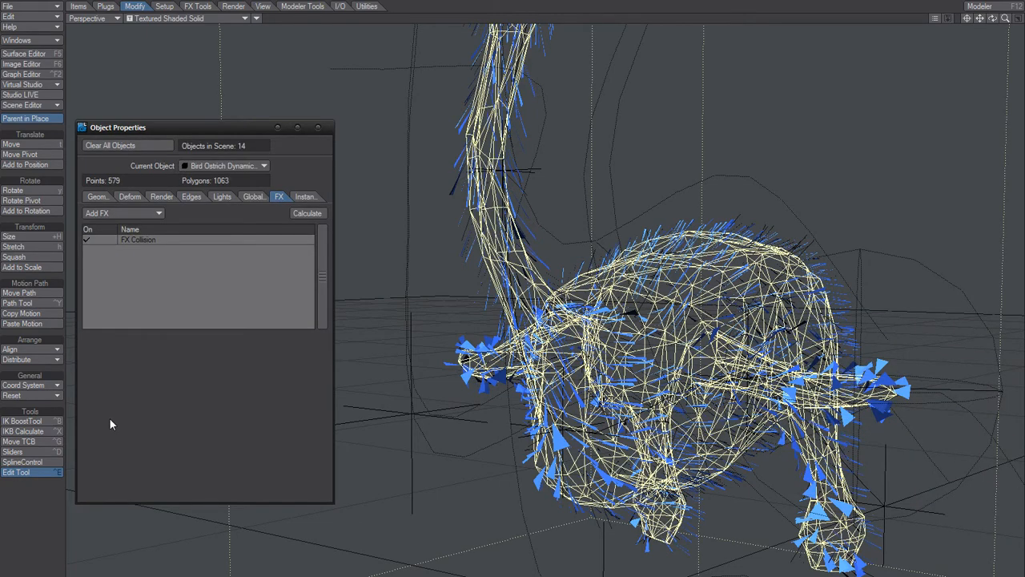
click(168, 239)
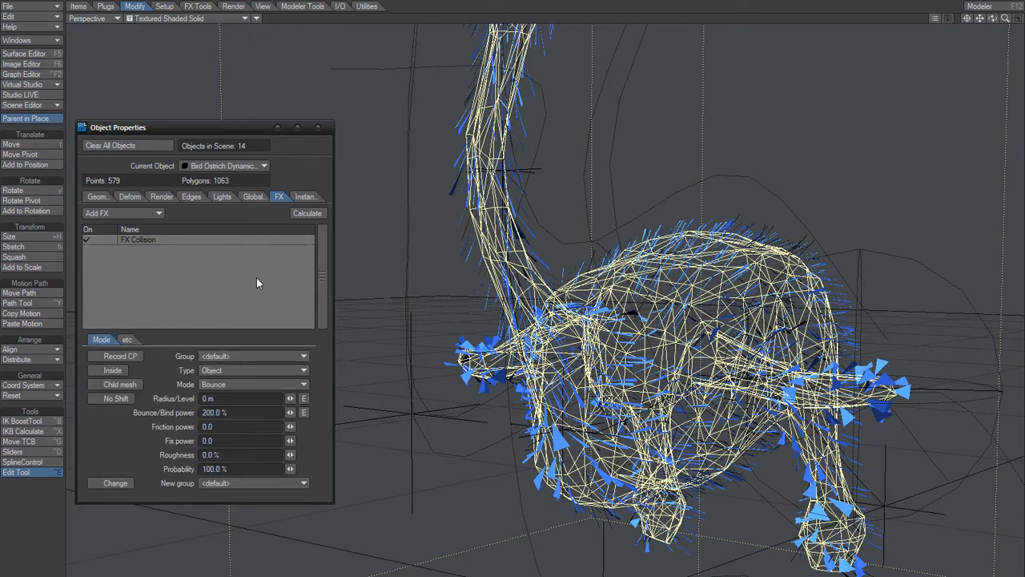
key(Up)
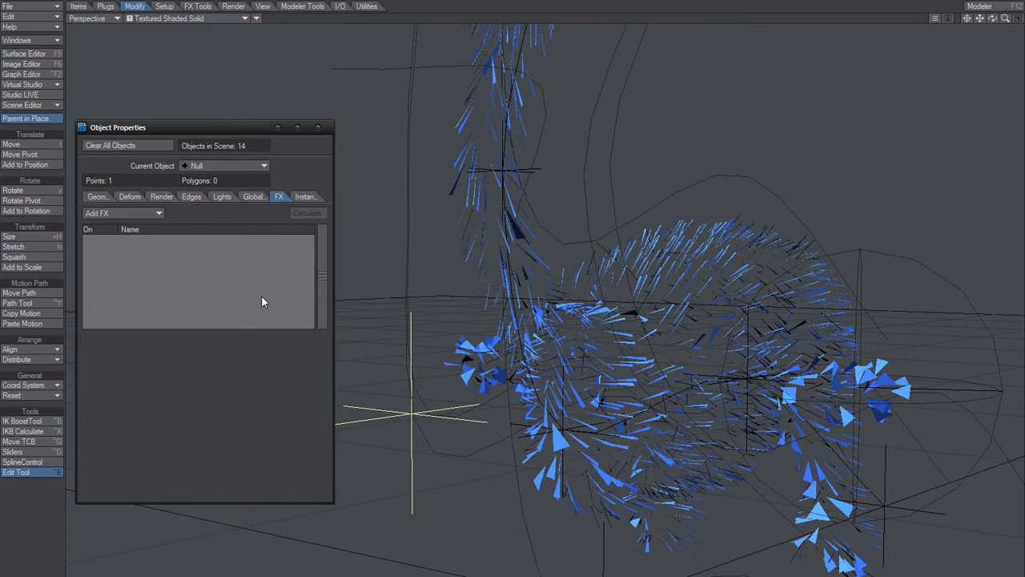
key(Up)
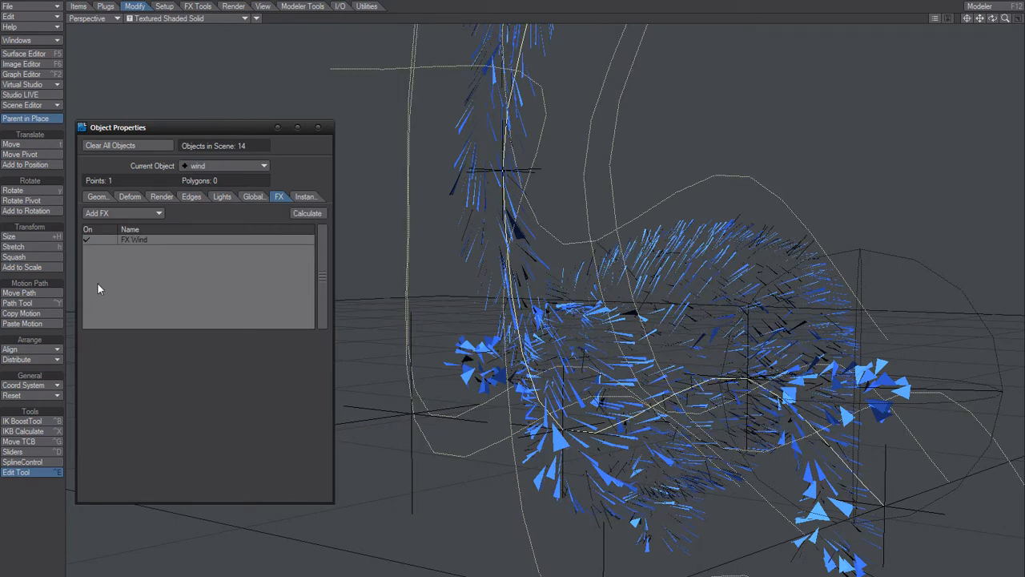
click(193, 239)
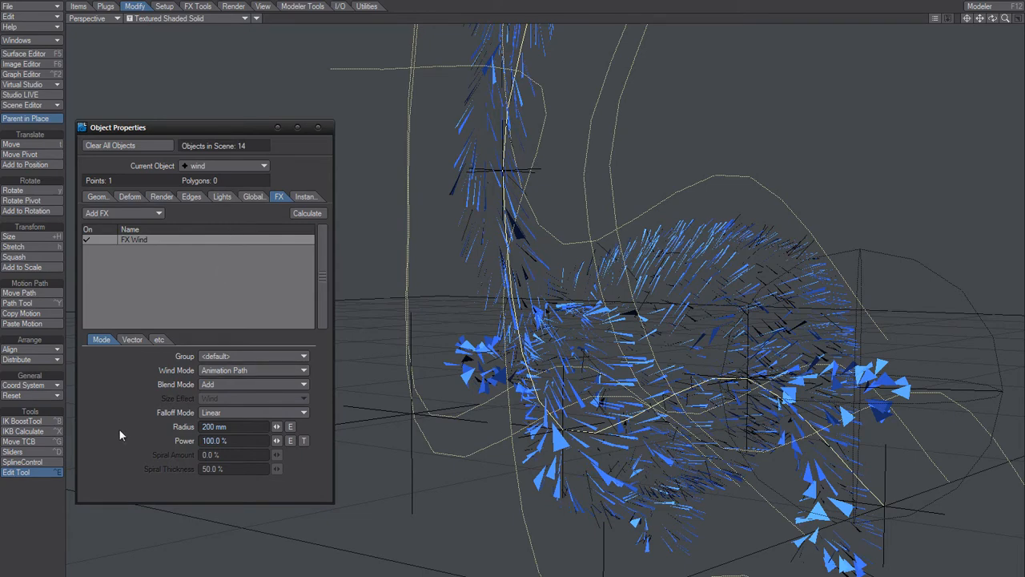
- Go through the path handle objects from handle (1) to handle (5) and check where each sits around the ostrich
key(Down)
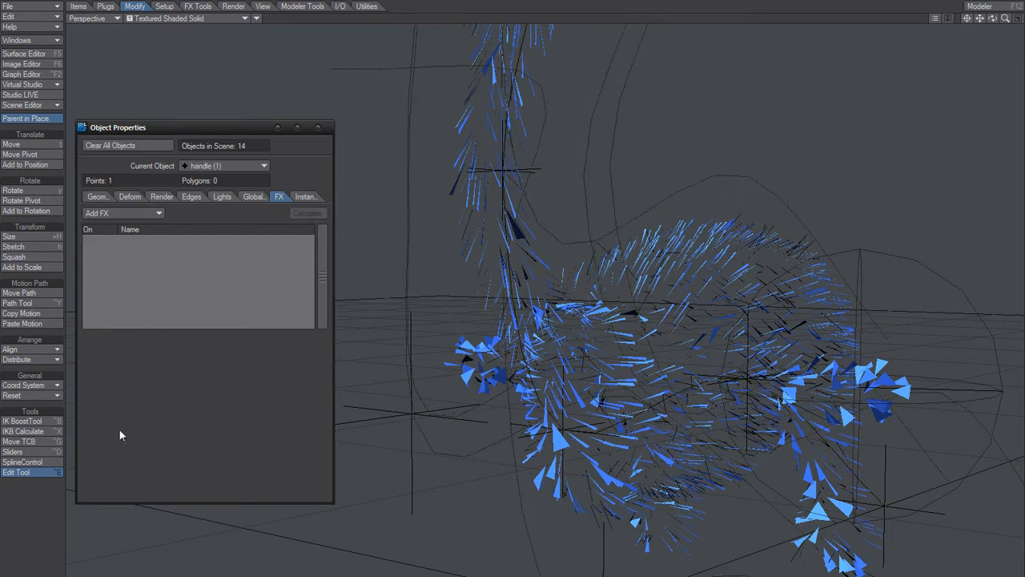
scroll(529, 314, down, 5)
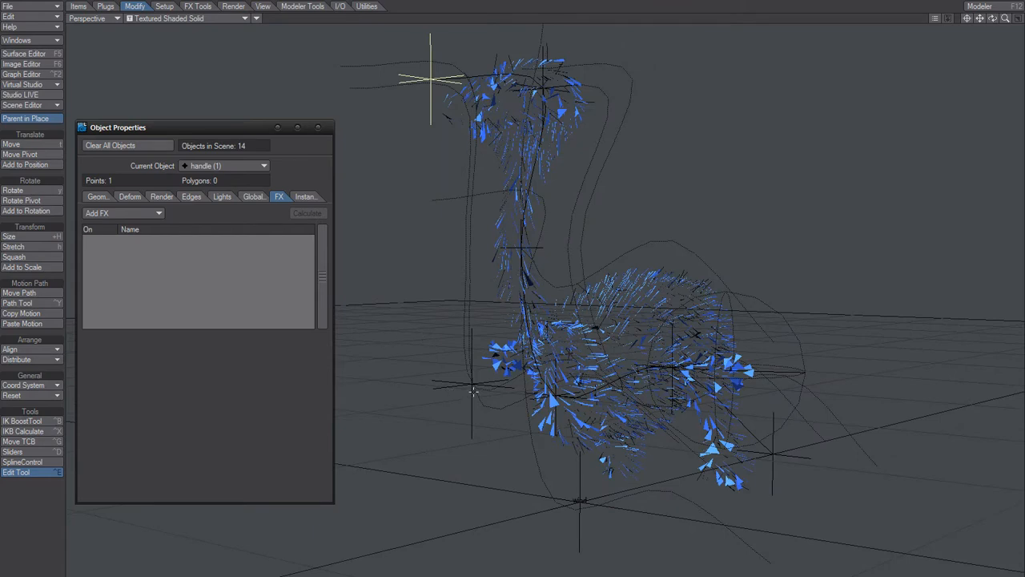
key(Down)
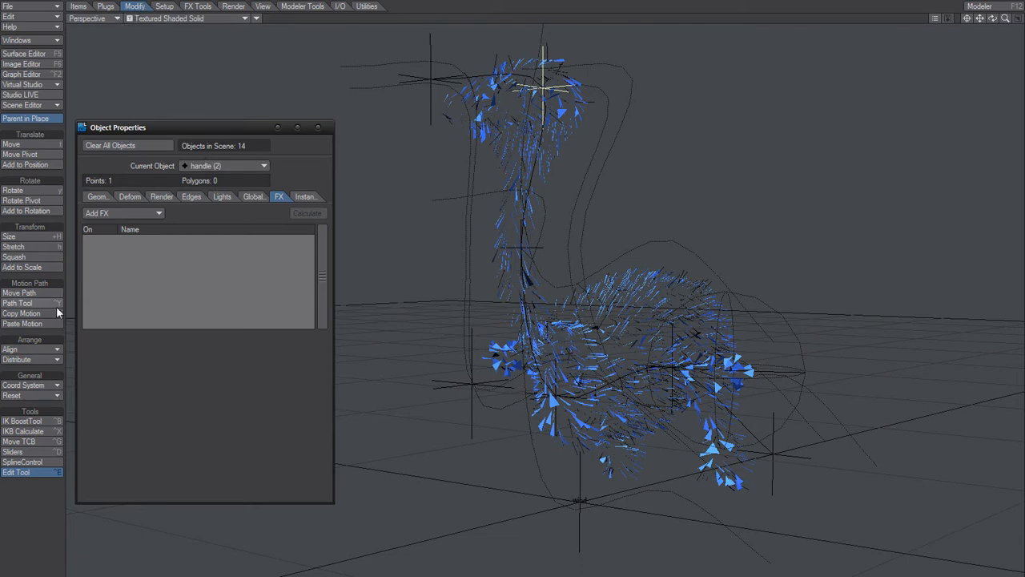
key(Down)
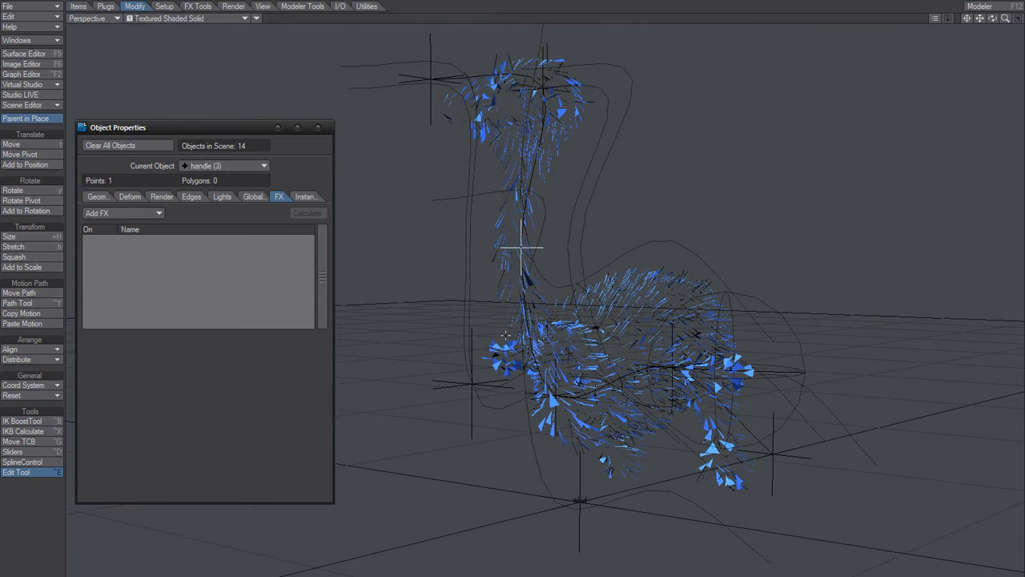
key(Down)
key(Down)
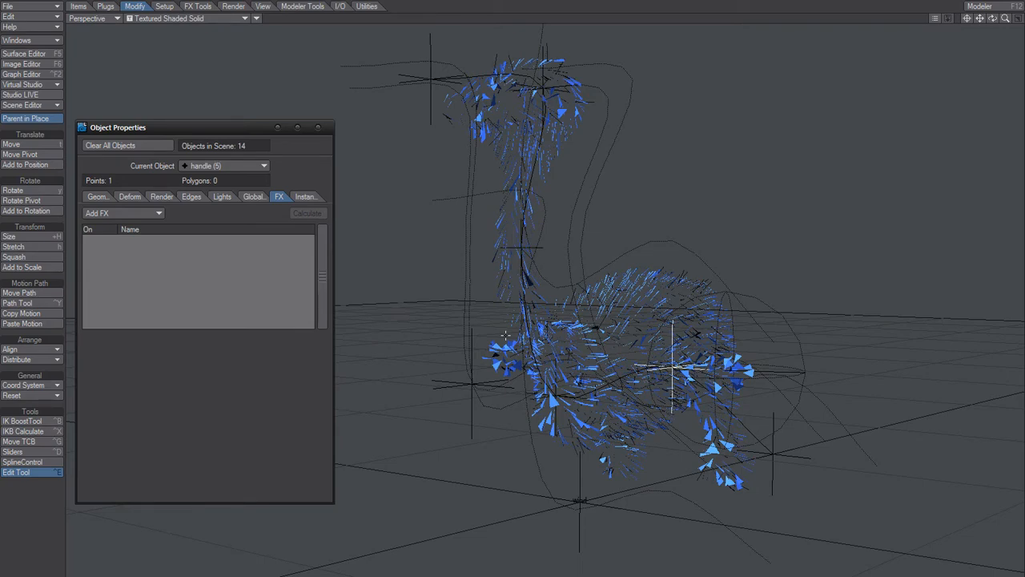
alt+drag(504, 451, 567, 431)
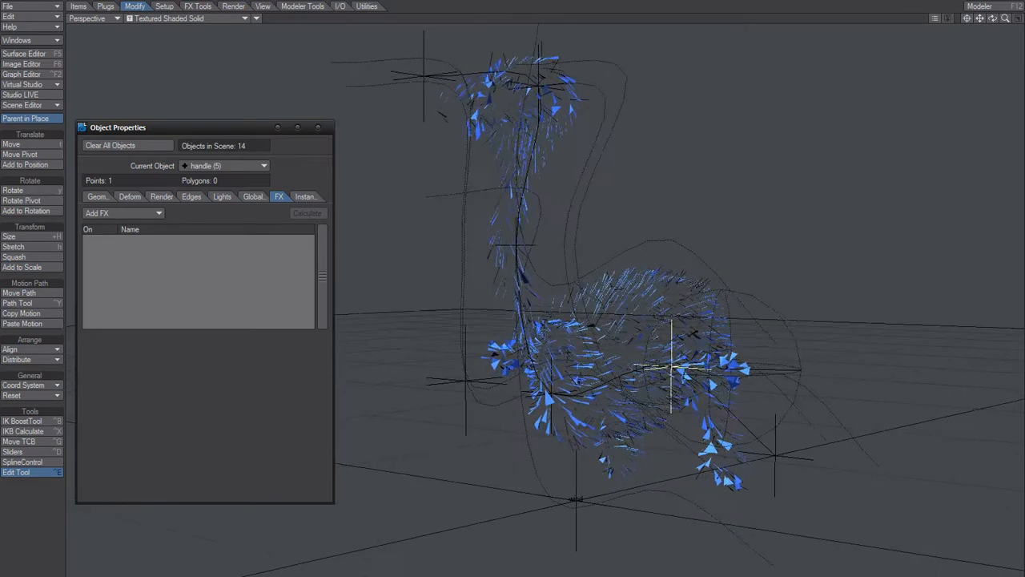
alt+drag(538, 466, 515, 484)
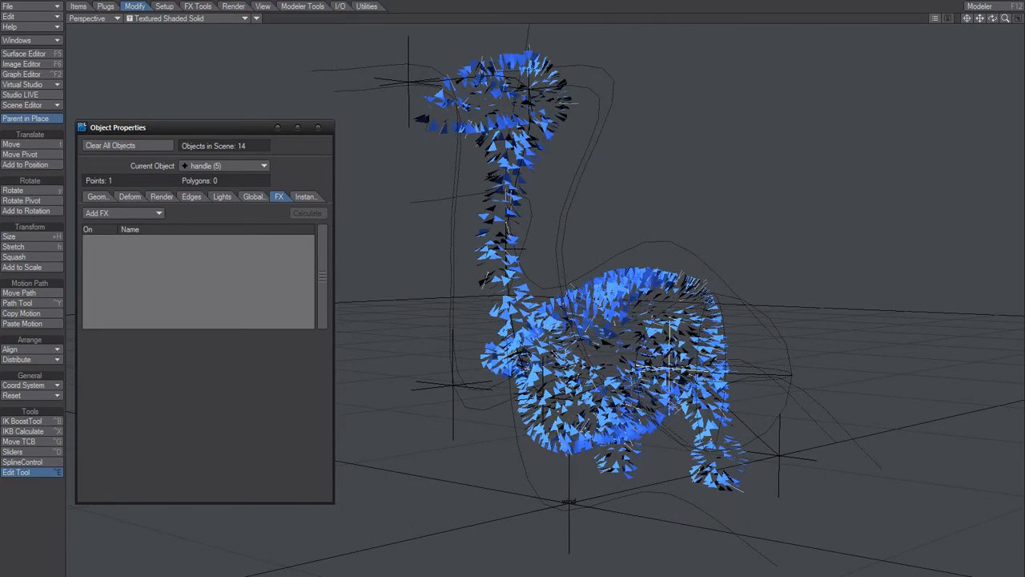
alt+drag(414, 461, 462, 471)
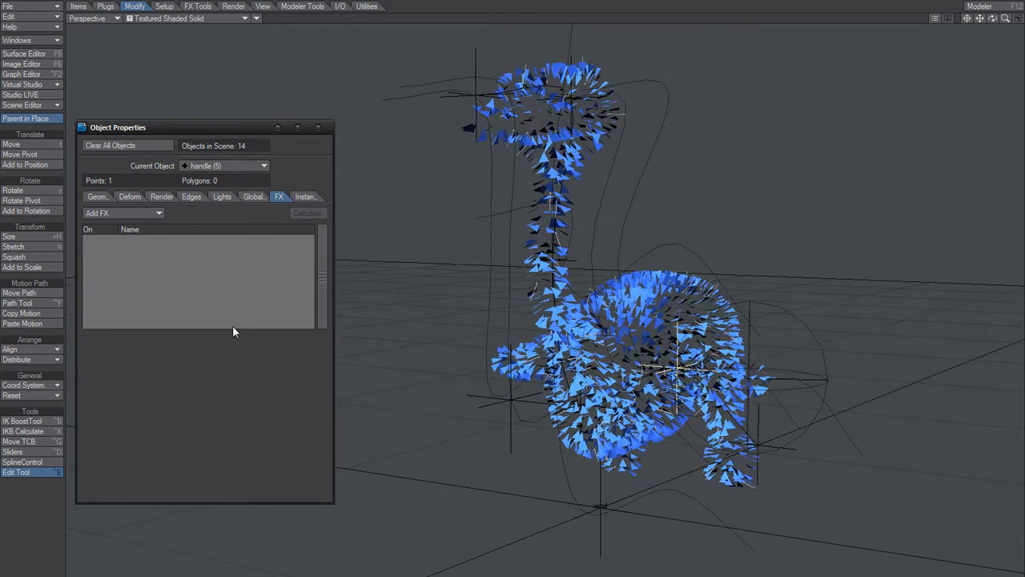
click(26, 237)
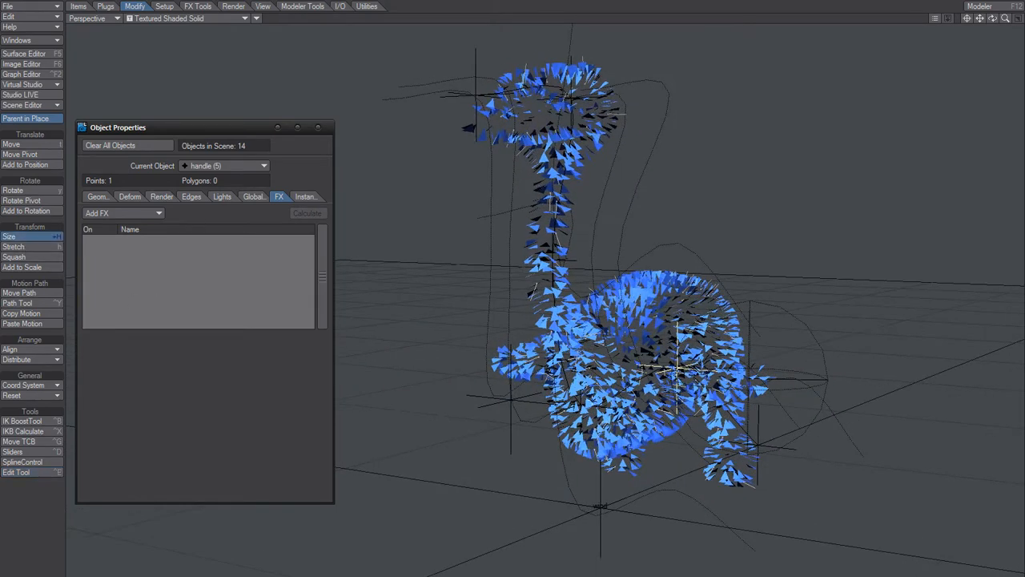
mouse_move(560, 320)
alt+mouse_down()
mouse_move(496, 313)
mouse_move(633, 304)
mouse_move(548, 304)
alt+mouse_up()
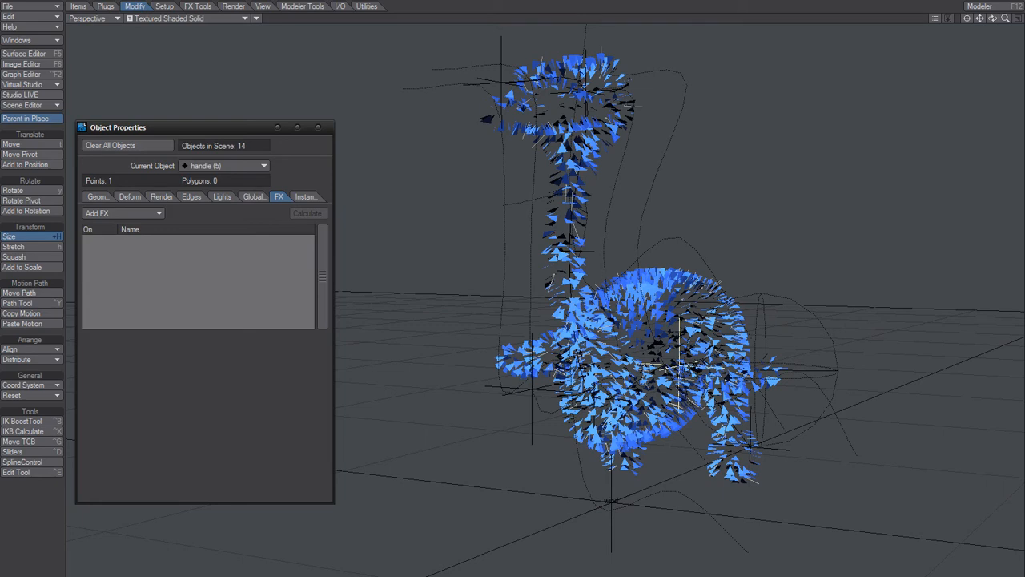
drag(548, 304, 543, 304)
alt+drag(628, 322, 630, 344)
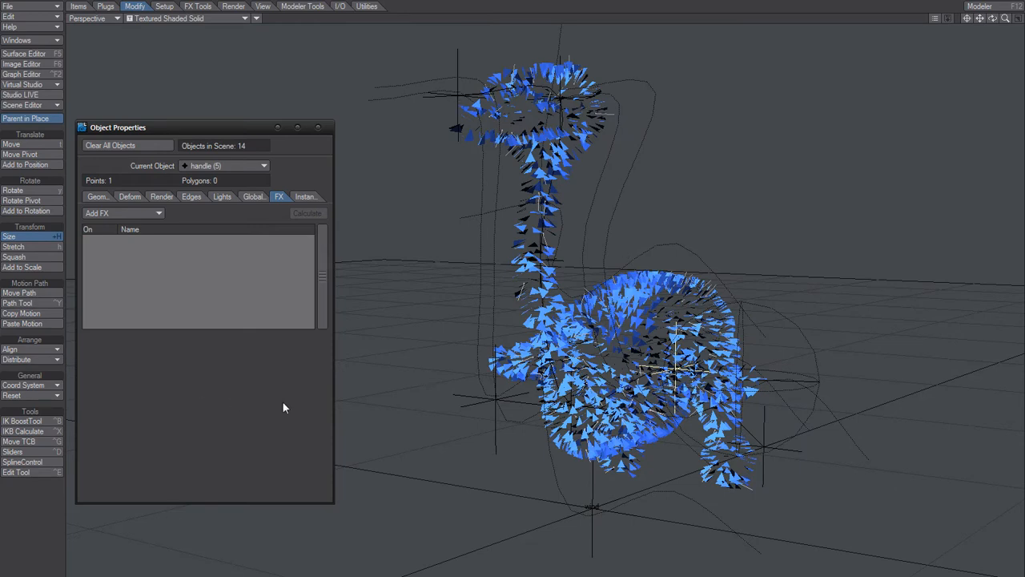
- Activate the Move tool and bring up the ClothFX settings of the ostrich feather object
click(28, 143)
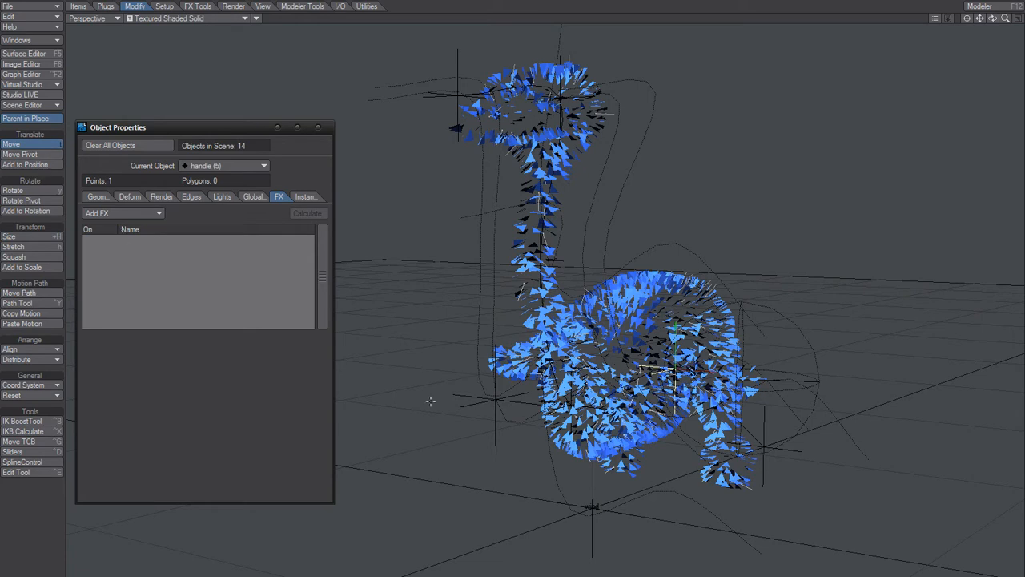
key(Down)
key(Down)
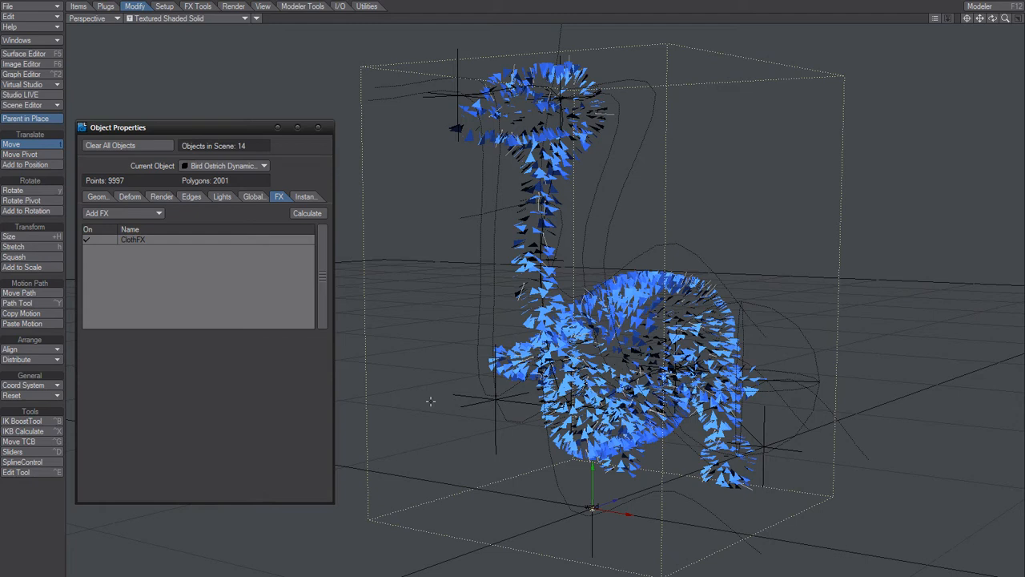
click(164, 240)
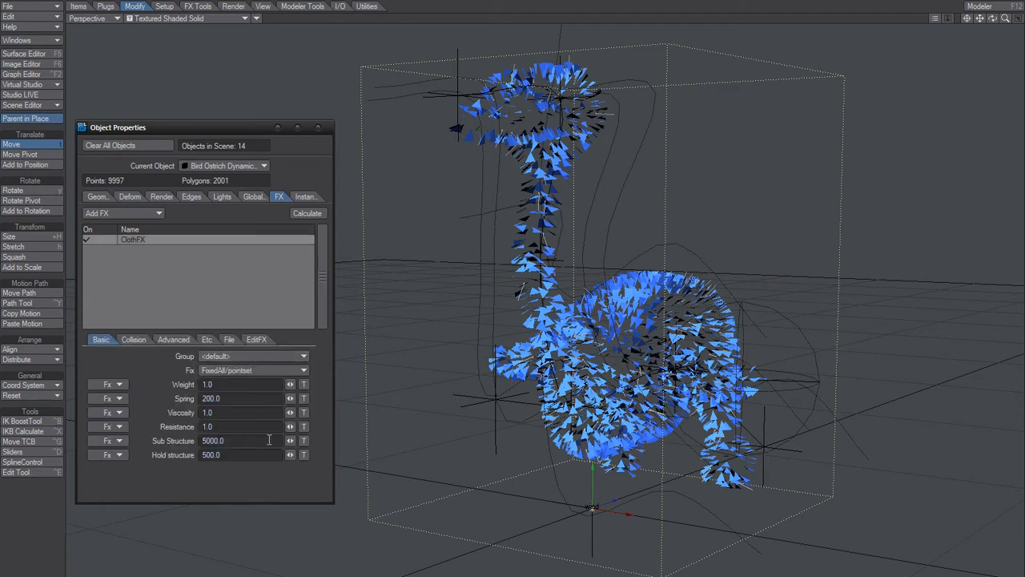
- Examine the ClothFX Spring and structure values alongside the feathers on the ostrich's neck and body
drag(211, 399, 153, 405)
click(246, 399)
click(230, 478)
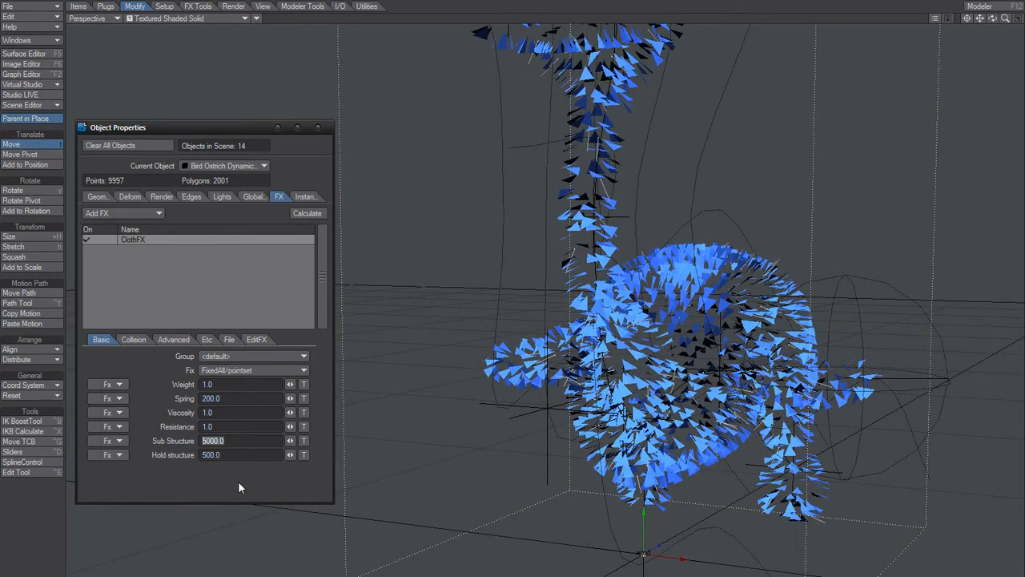
alt+drag(487, 298, 558, 298)
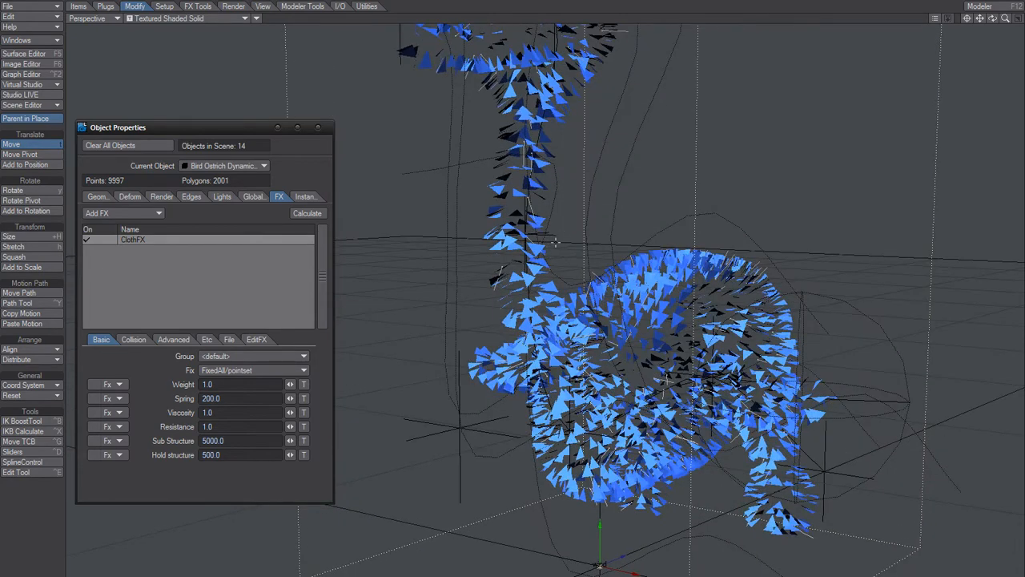
mouse_move(498, 198)
alt+mouse_down()
mouse_move(538, 206)
mouse_move(510, 211)
alt+mouse_up()
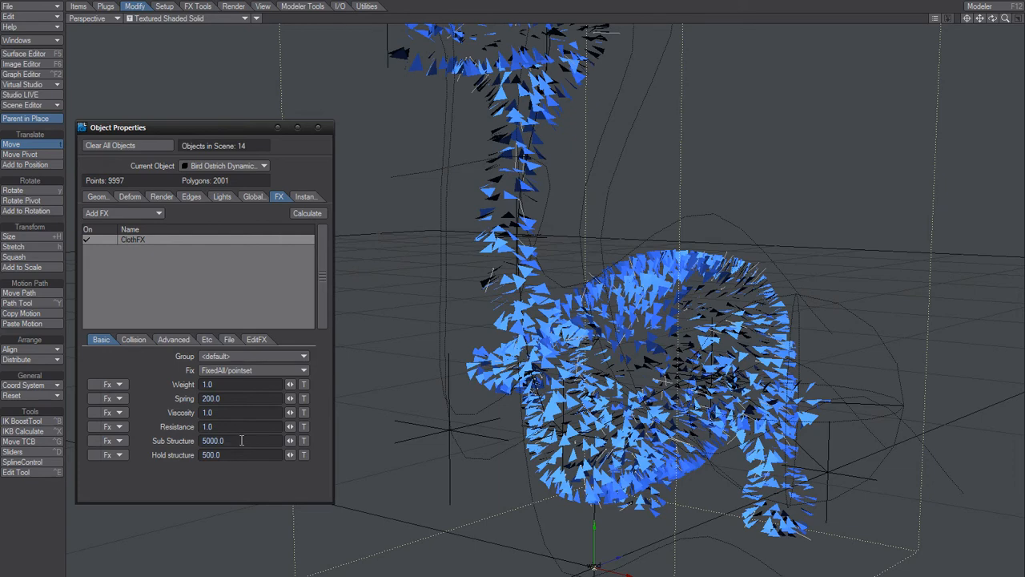
alt+drag(489, 210, 449, 210)
mouse_move(528, 276)
alt+mouse_down()
mouse_move(597, 292)
mouse_move(535, 277)
alt+mouse_up()
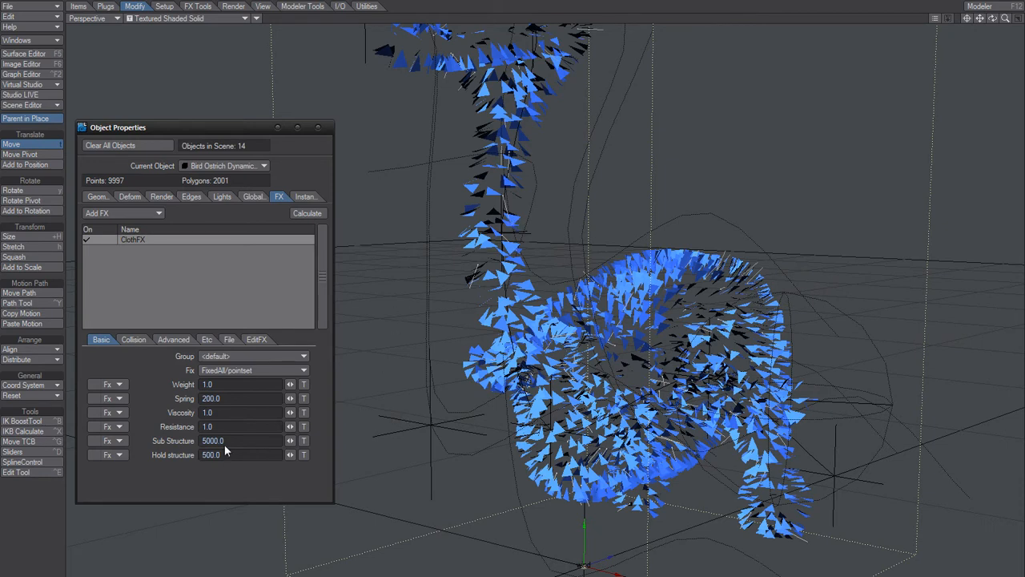
- Check the ClothFX Sub Structure value and inspect the feathers up close
click(234, 440)
double_click(234, 440)
click(223, 494)
scroll(521, 230, up, 2)
scroll(505, 189, up, 1)
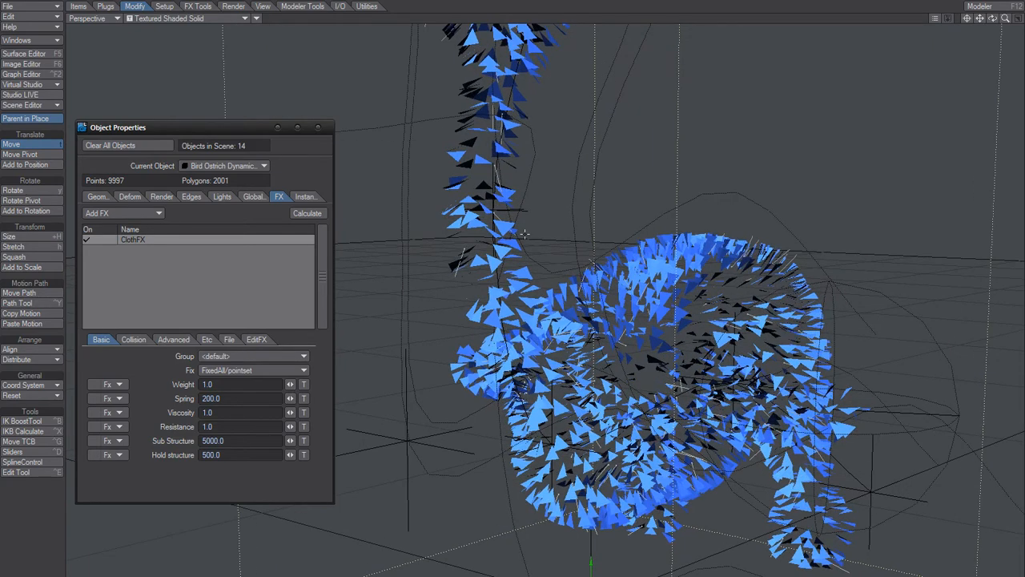
scroll(525, 234, down, 2)
alt+drag(524, 234, 554, 232)
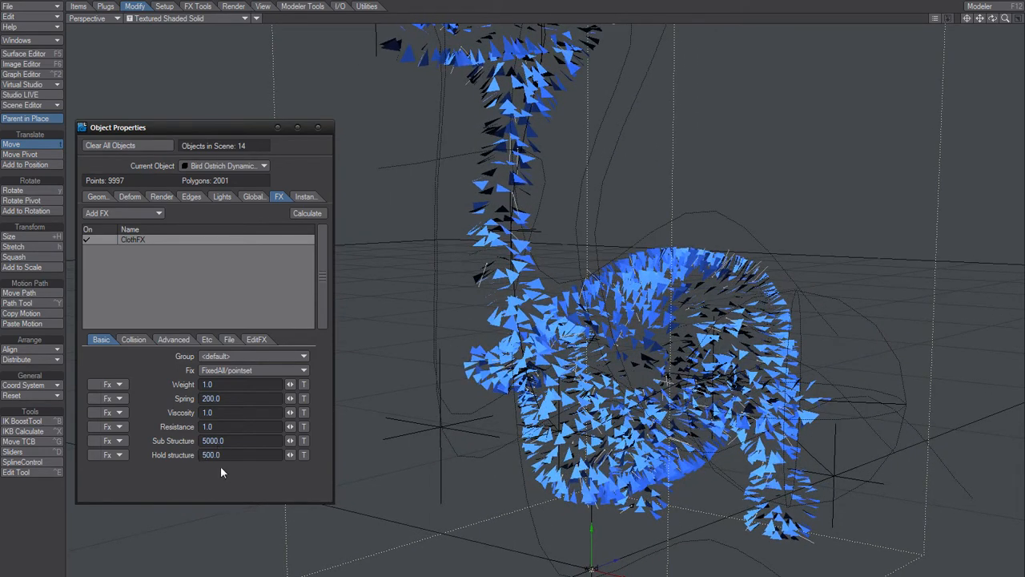
- Review the ClothFX Weight, Spring and Sub Structure values in the basic settings
key(Return)
drag(225, 399, 188, 428)
click(238, 398)
drag(213, 390, 194, 417)
click(215, 482)
drag(225, 442, 194, 458)
- Review the ClothFX collision settings, including the Collision Offset
click(133, 340)
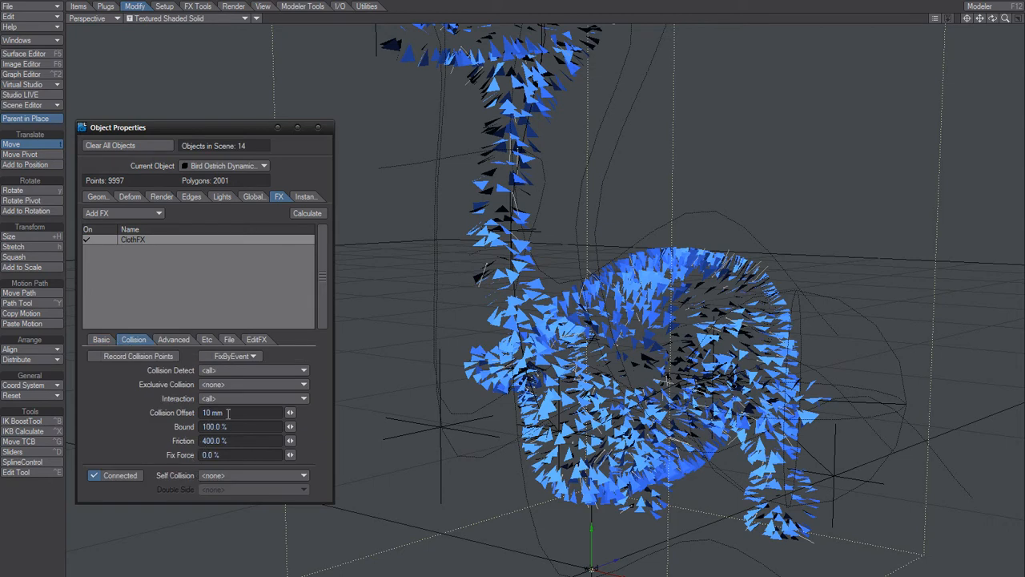
drag(213, 413, 190, 416)
click(150, 443)
- Examine the advanced ClothFX Compress Stress and Stretch Limit settings alongside the feathers from several angles
click(175, 340)
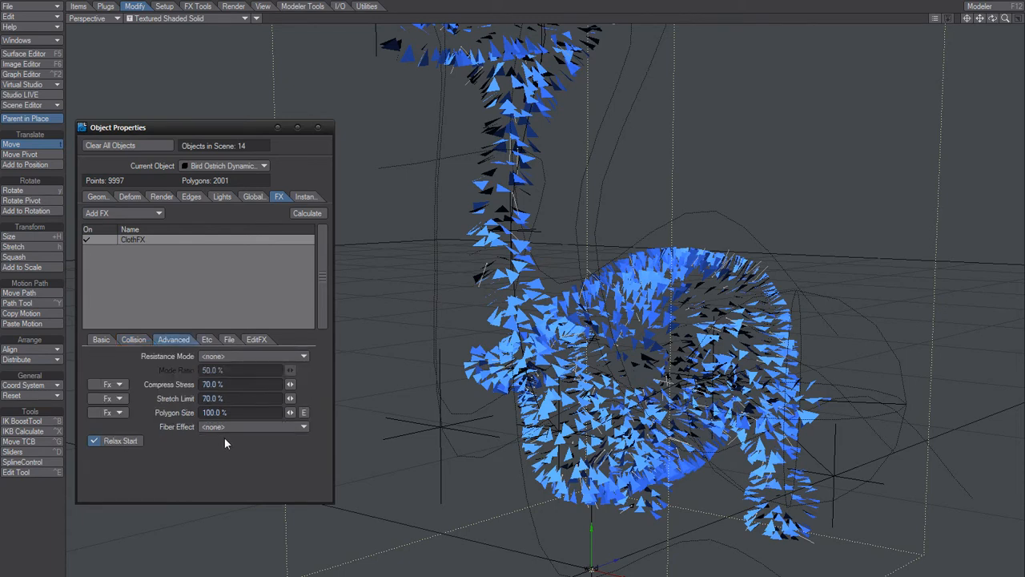
click(227, 384)
key(Tab)
drag(232, 387, 162, 402)
click(213, 446)
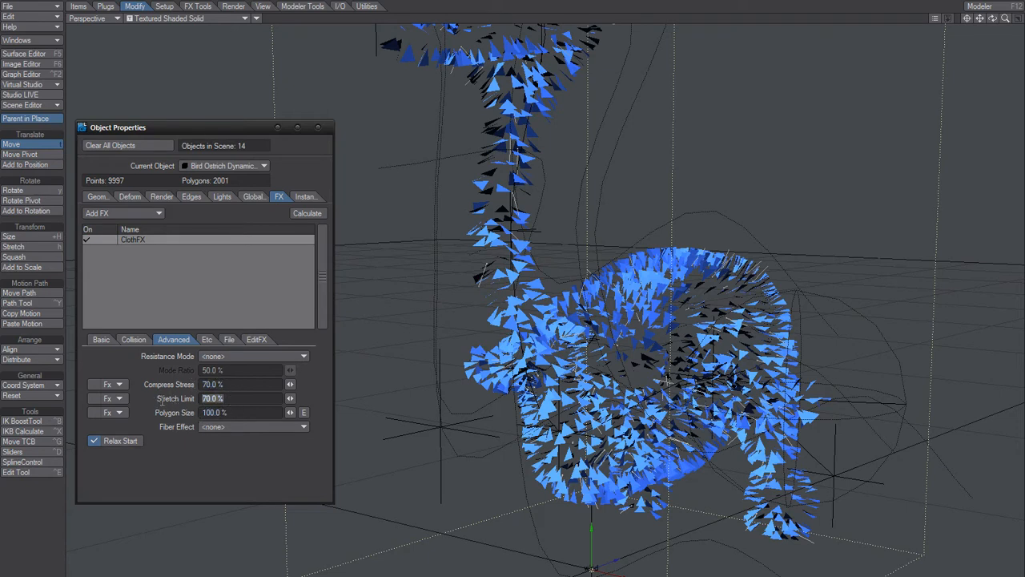
click(229, 461)
drag(230, 384, 195, 386)
click(237, 467)
scroll(571, 351, up, 4)
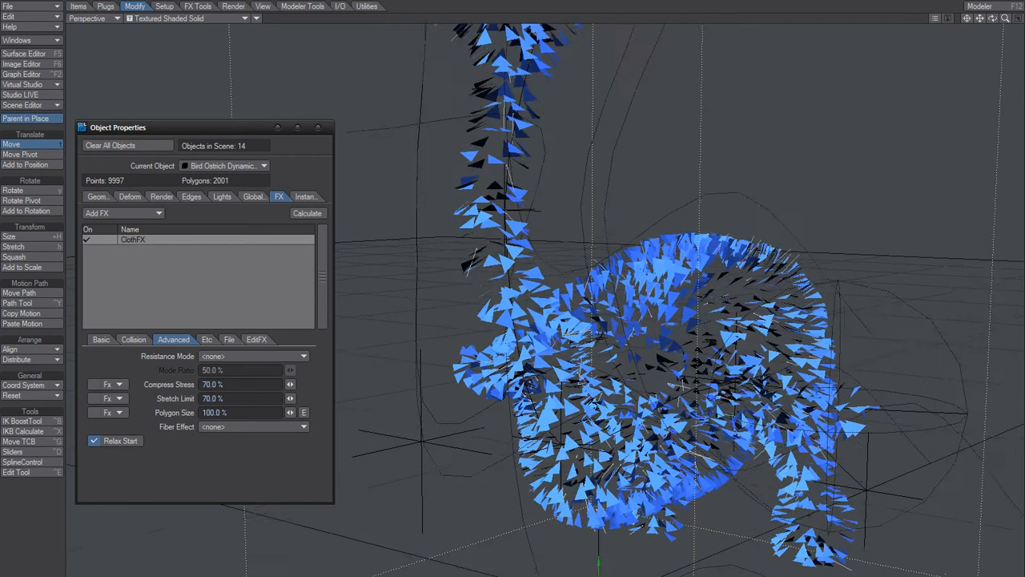
alt+drag(552, 369, 583, 371)
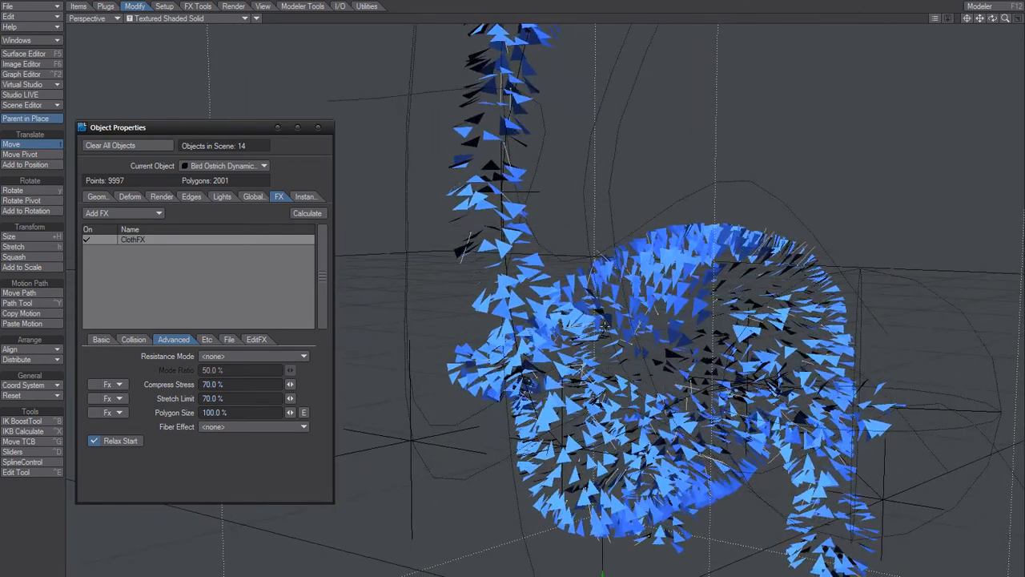
alt+drag(506, 308, 544, 339)
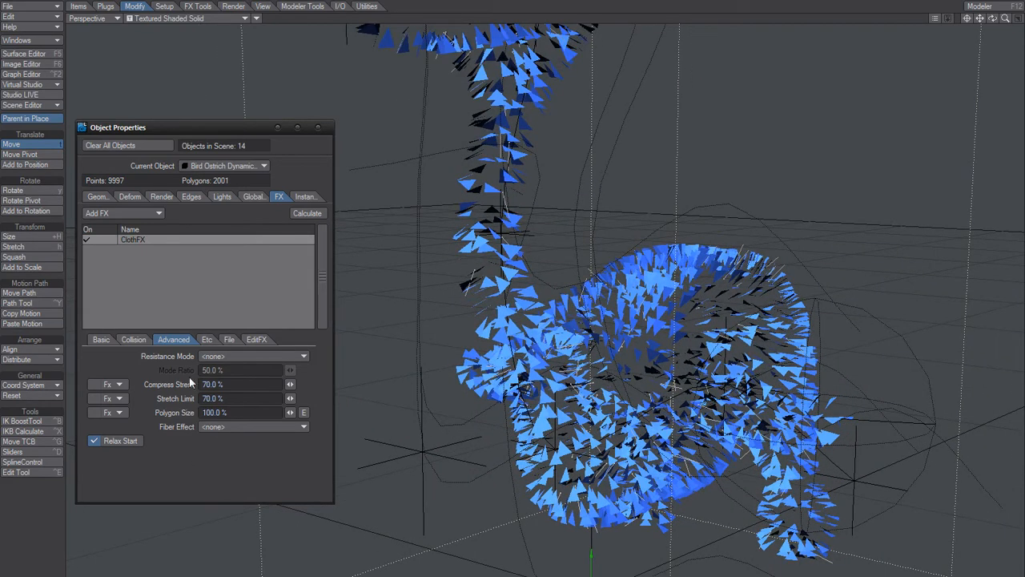
- Review the ClothFX Etc settings, focusing on Resolution, and compare it with the feathers from slightly different angles
click(207, 338)
click(236, 398)
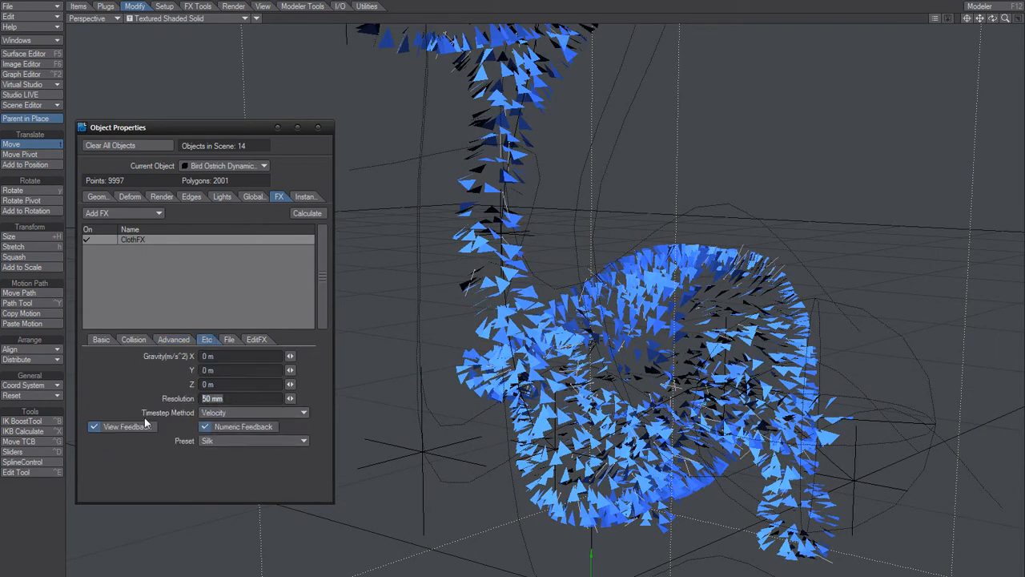
click(221, 471)
alt+drag(514, 347, 479, 367)
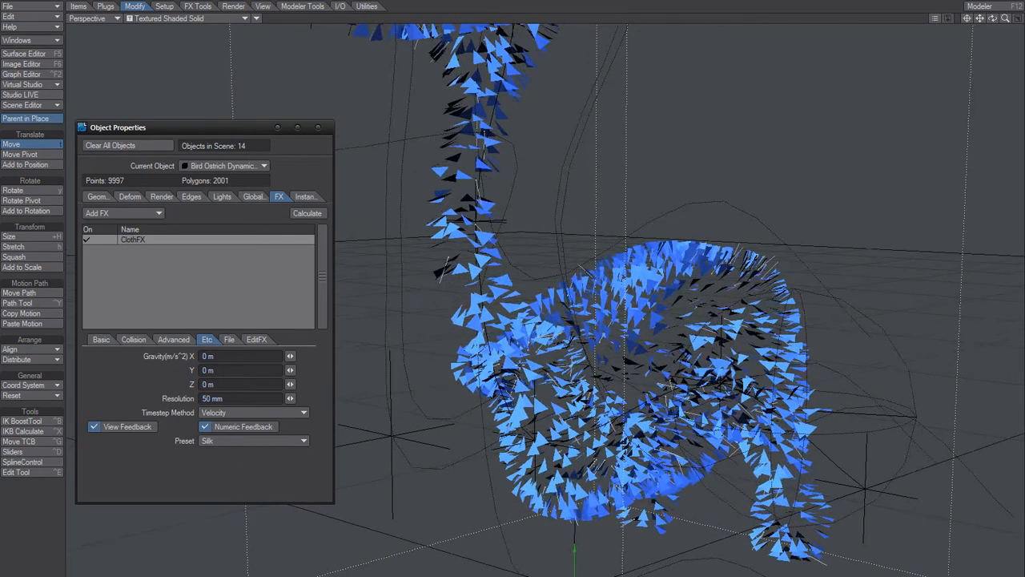
double_click(205, 398)
click(232, 484)
alt+drag(502, 345, 521, 360)
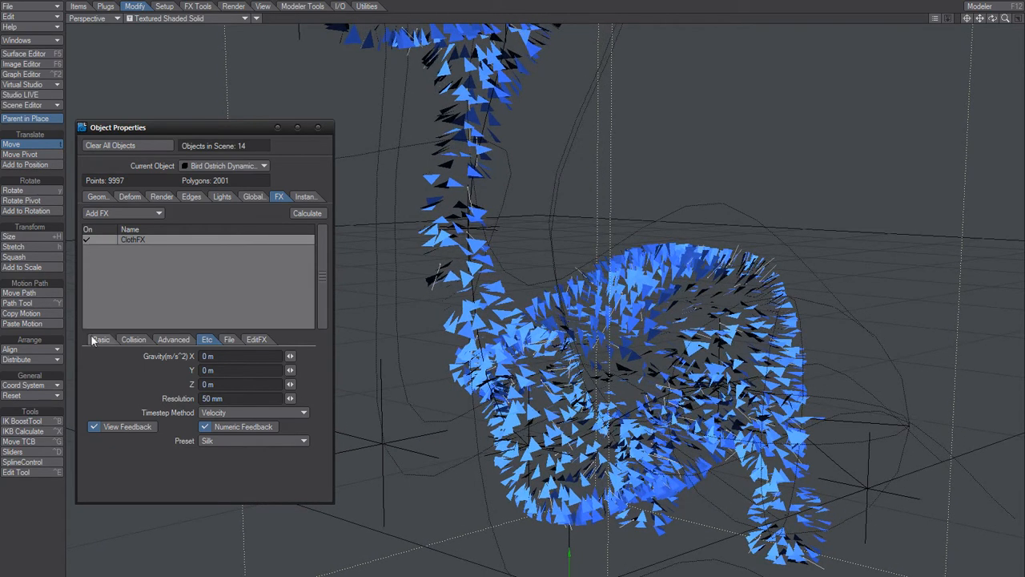
drag(231, 399, 196, 402)
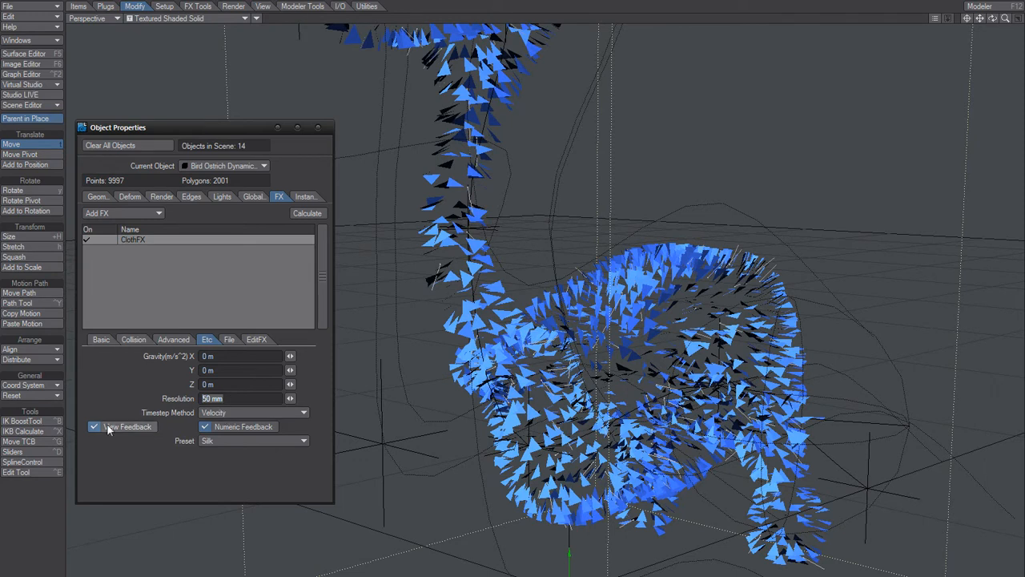
click(226, 476)
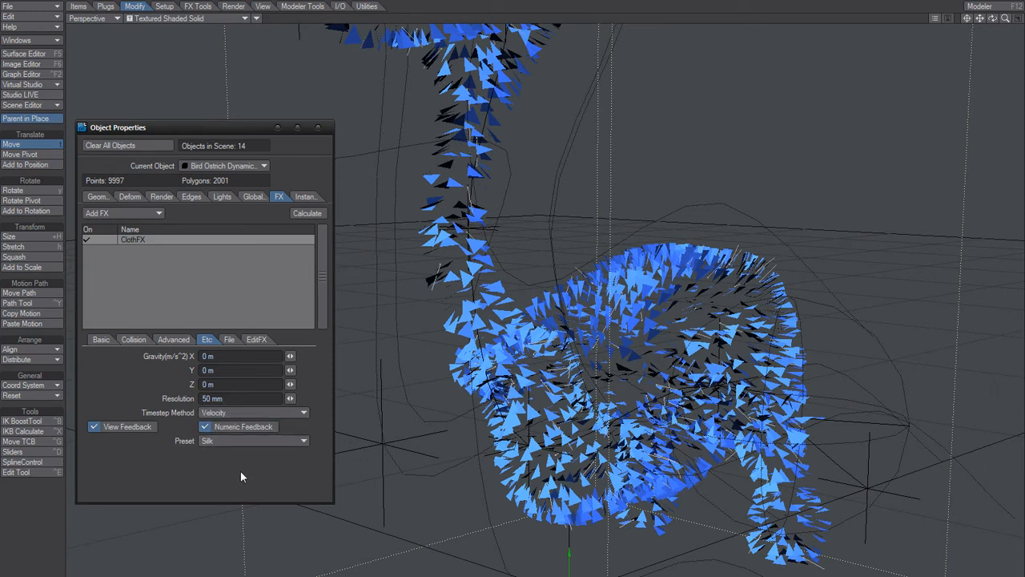
- Examine the ClothFX Collision Offset value against a closer view of the feathers on the body
click(131, 339)
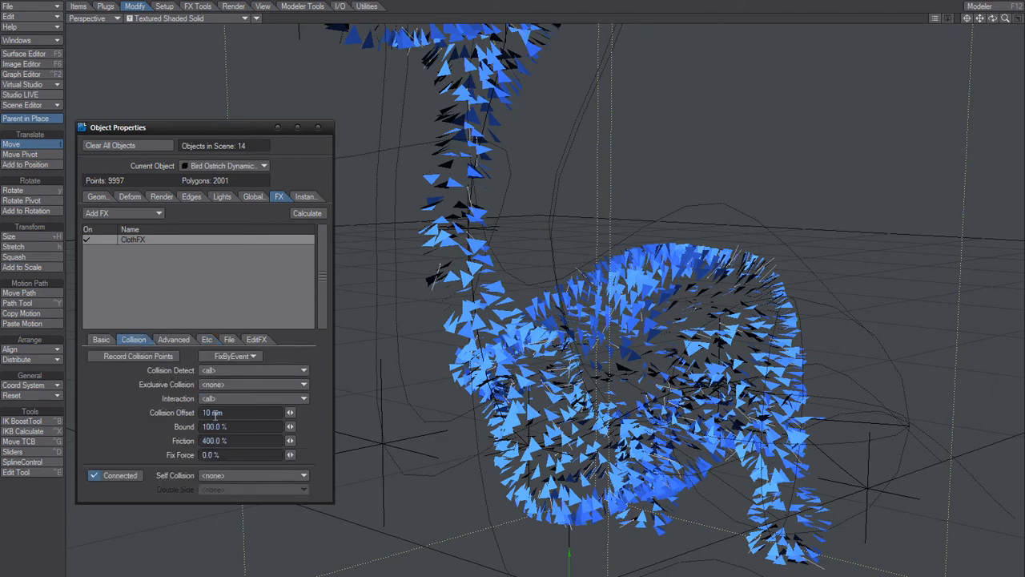
mouse_move(515, 350)
alt+mouse_down()
mouse_move(482, 353)
mouse_move(529, 355)
alt+mouse_up()
scroll(490, 353, up, 2)
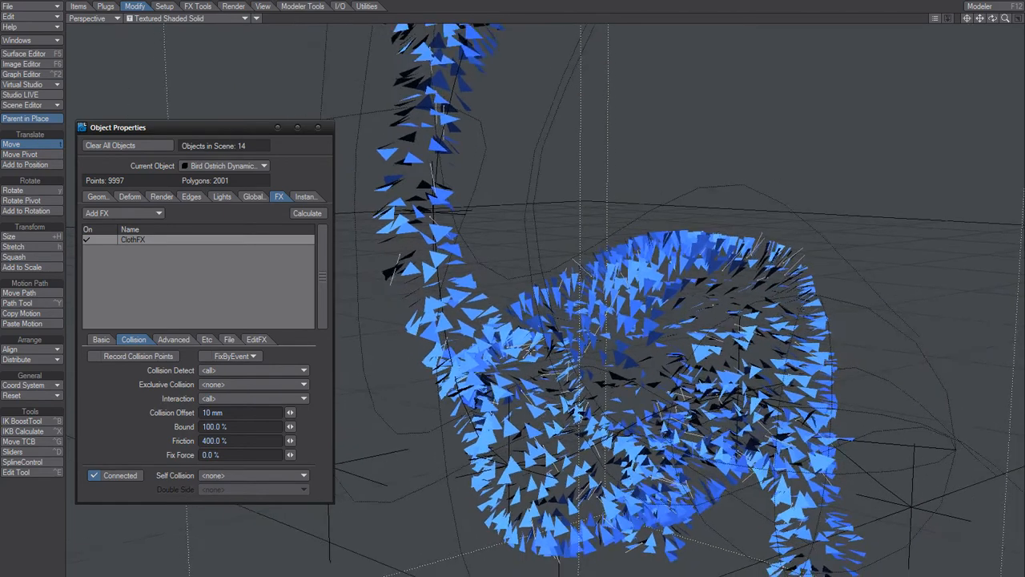
double_click(207, 412)
key(Return)
ctrl+alt+drag(512, 321, 552, 317)
drag(223, 413, 128, 431)
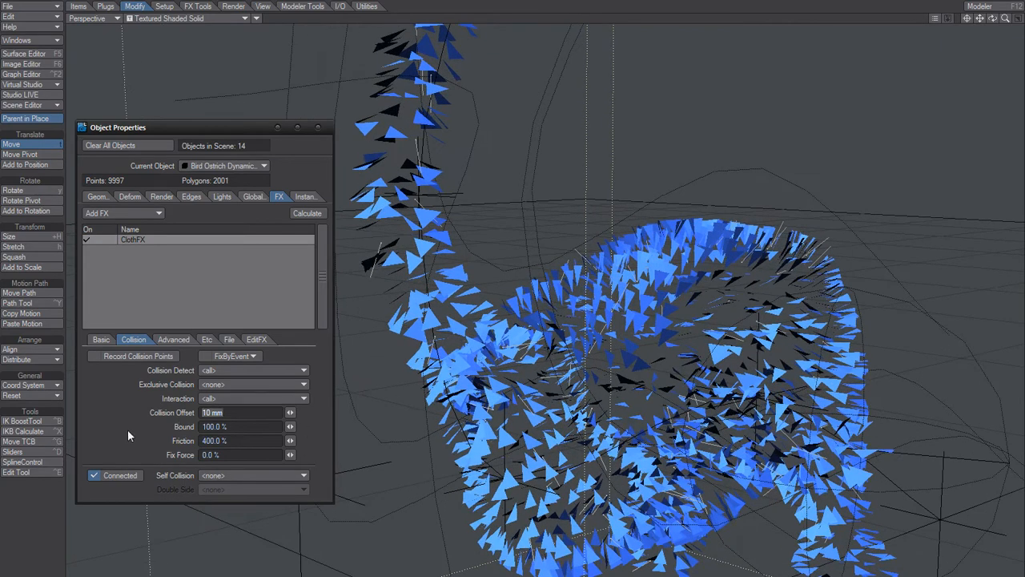
click(128, 431)
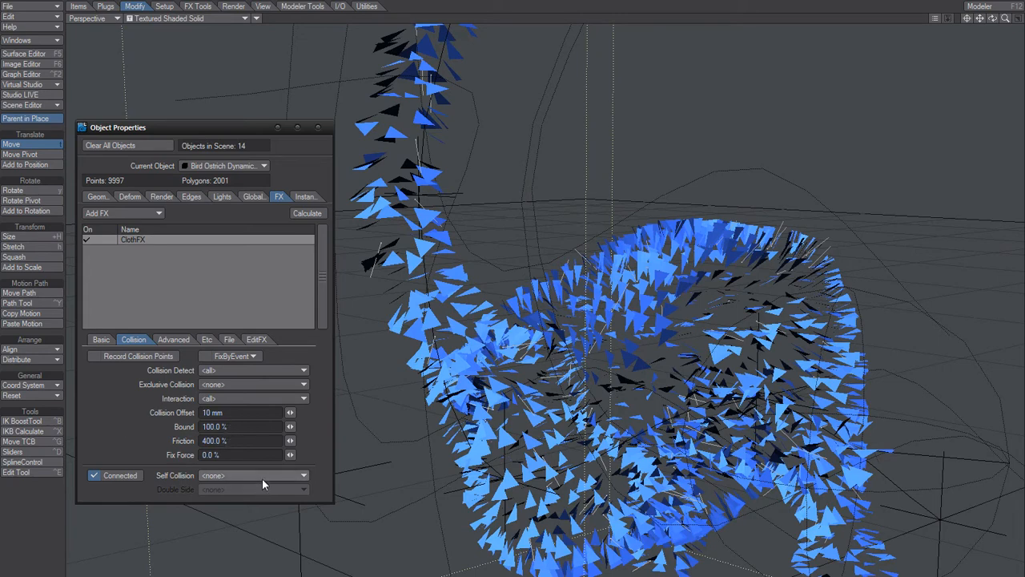
- Review the ClothFX Bound and Friction values in the collision settings
drag(228, 426, 119, 449)
click(216, 441)
click(107, 439)
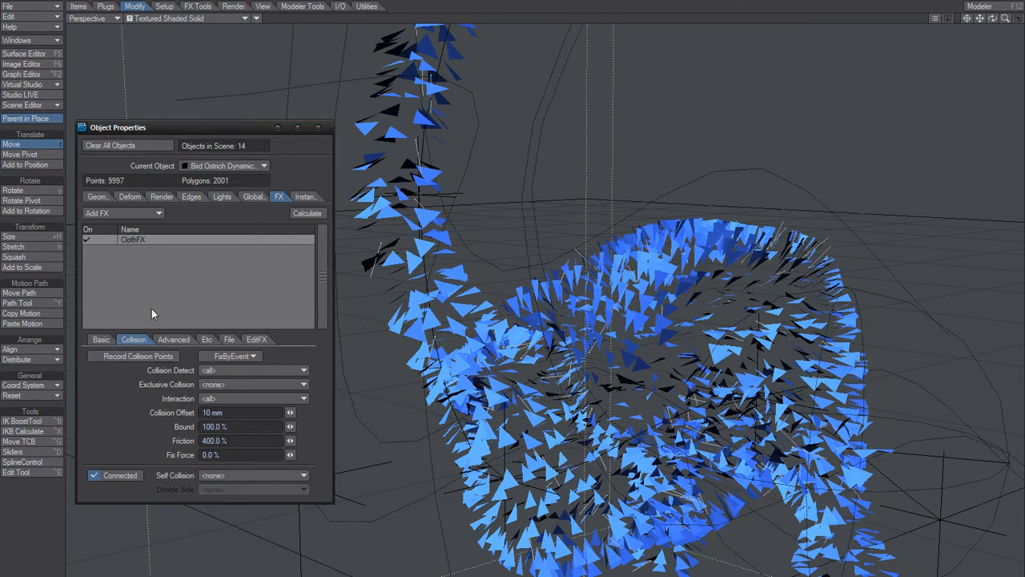
click(236, 426)
click(132, 425)
click(235, 440)
click(133, 426)
- Set the ClothFX collision Friction to 10% and calculate the feather dynamics
click(226, 441)
text(10)
key(Tab)
click(118, 430)
click(307, 213)
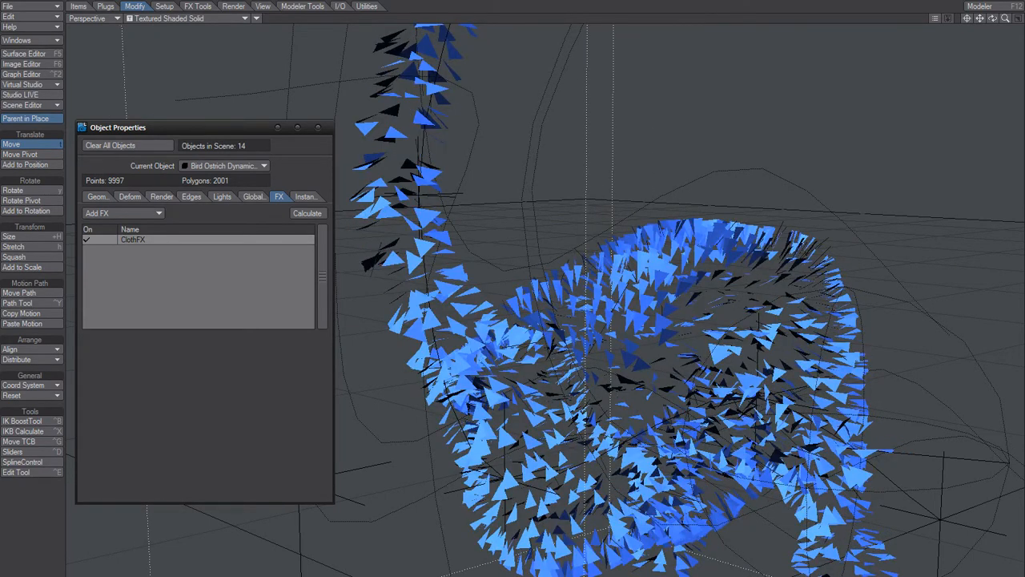
- Reopen the ClothFX collision settings and set Friction to 1000%
double_click(175, 239)
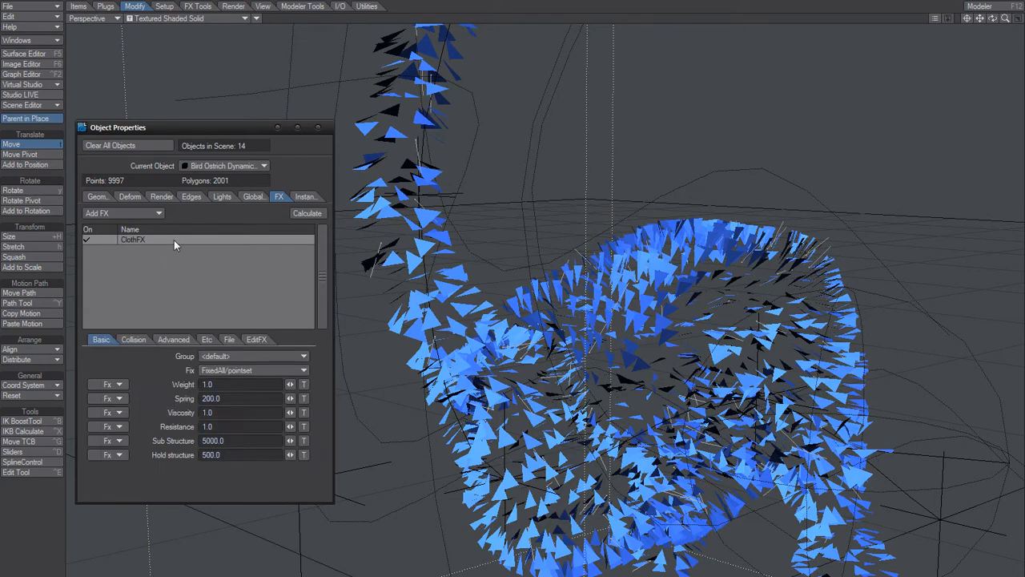
click(133, 339)
click(215, 442)
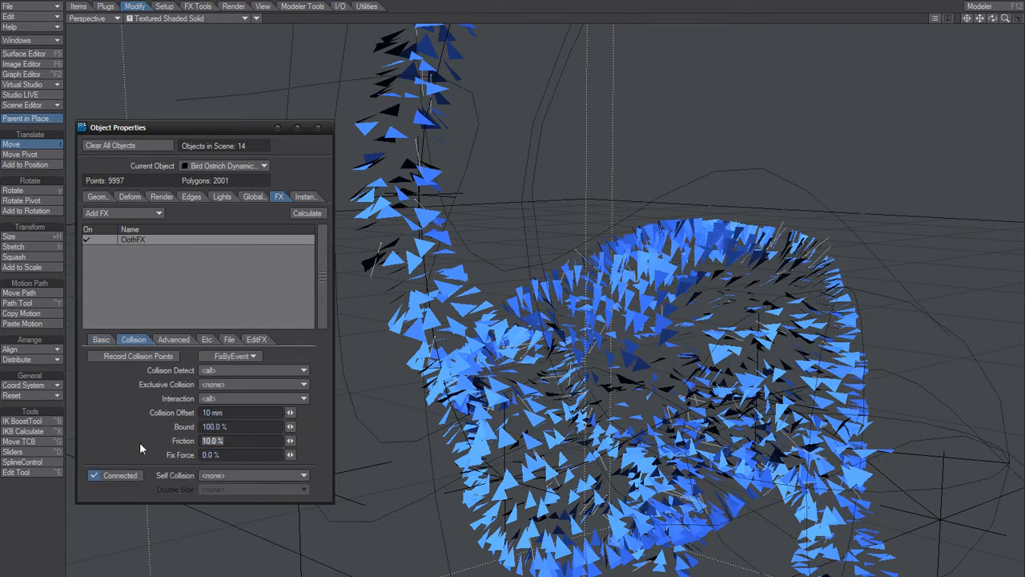
text(1000)
key(Tab)
key(Return)
- Review the basic ClothFX Hold structure, Sub Structure and Spring values
click(101, 339)
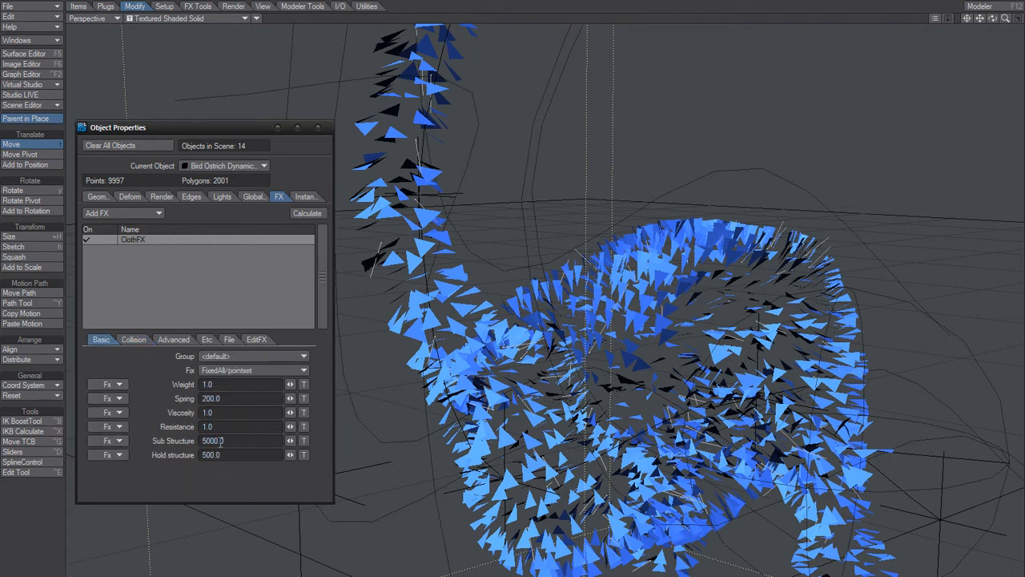
drag(234, 457, 167, 462)
click(236, 442)
click(229, 397)
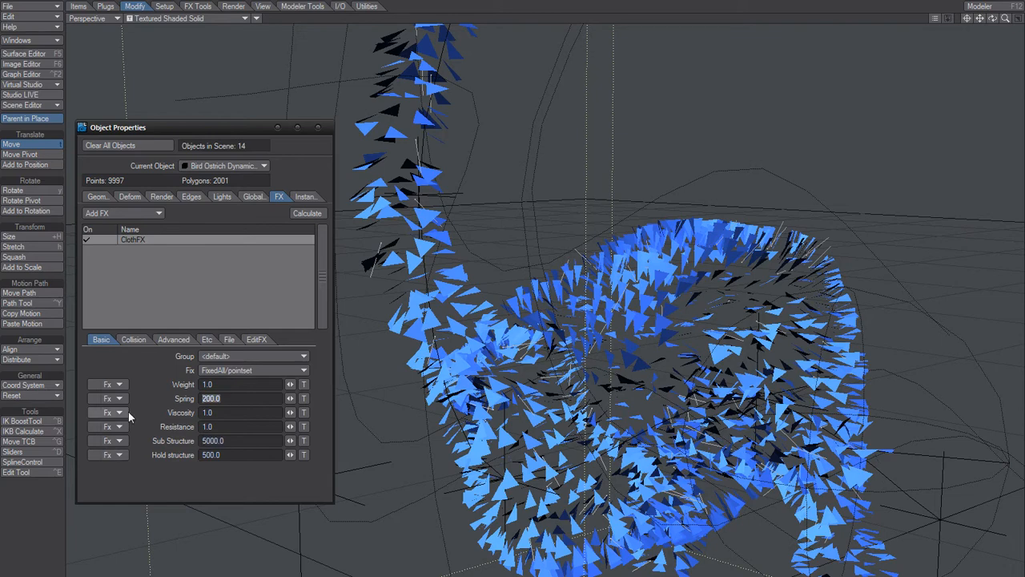
click(206, 486)
click(227, 455)
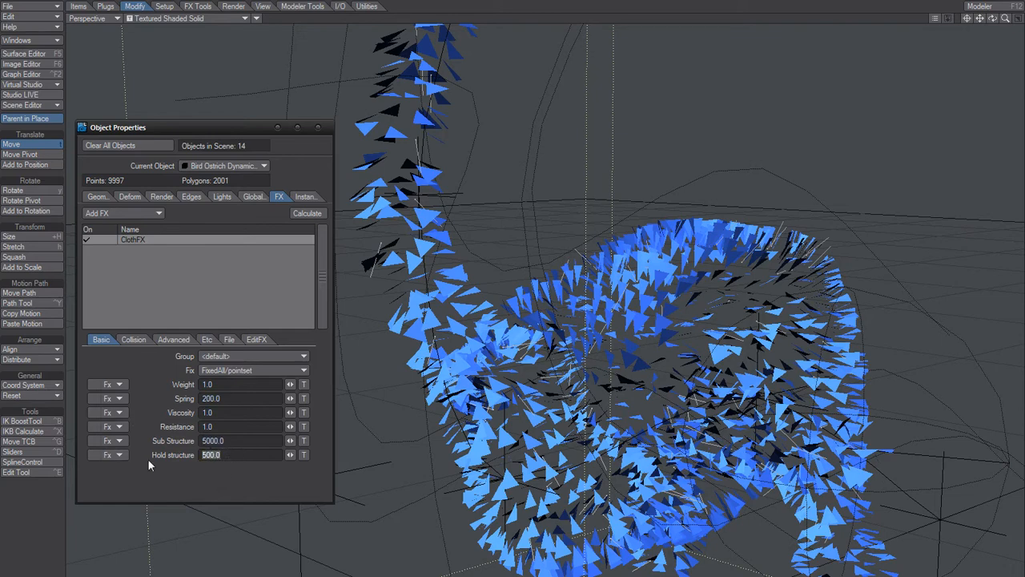
click(244, 441)
click(223, 401)
- Check the ClothFX collision, advanced and Etc settings, and recalculate the dynamics with the raised Friction
click(133, 341)
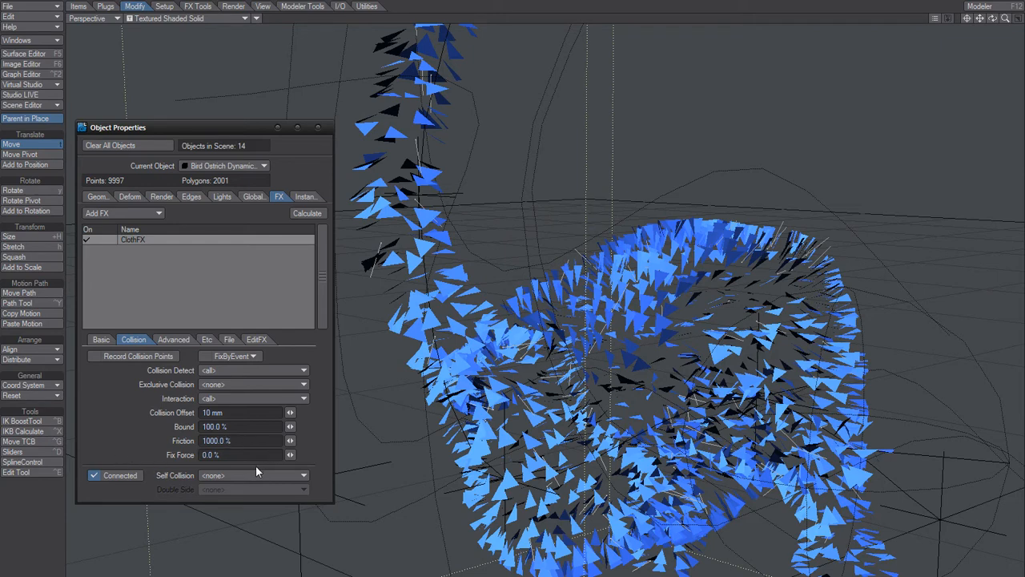
click(173, 340)
click(206, 339)
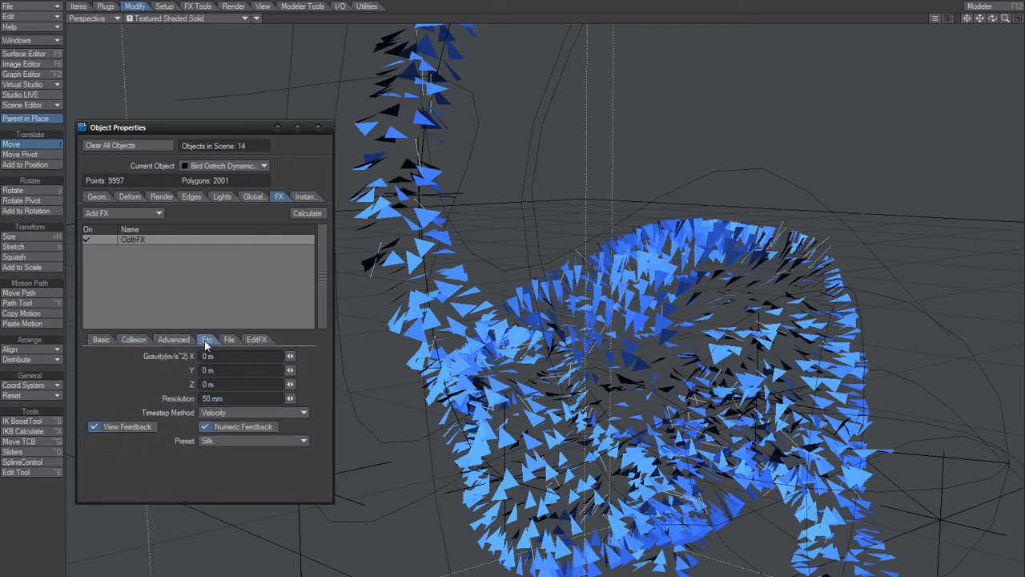
click(139, 339)
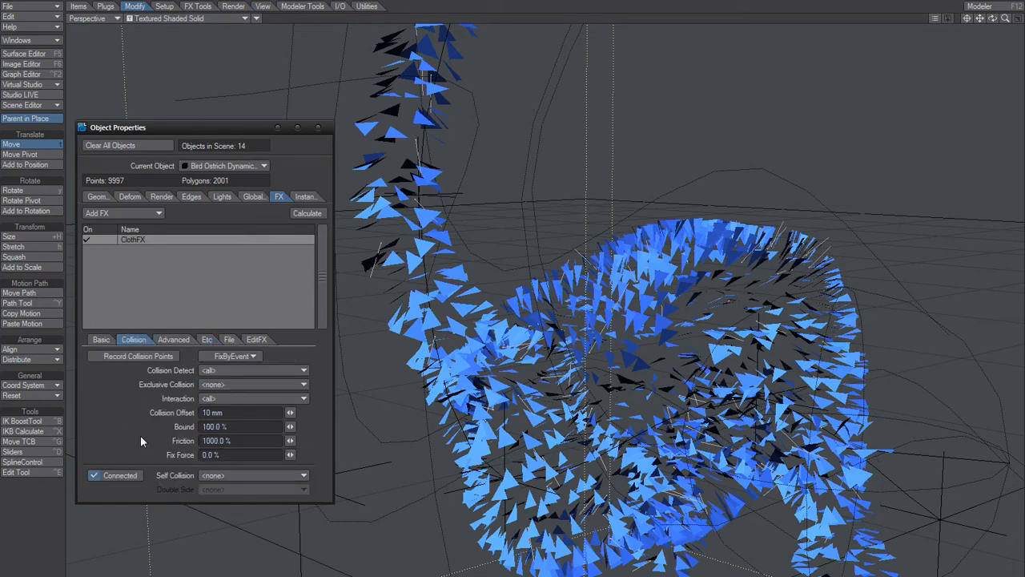
click(307, 213)
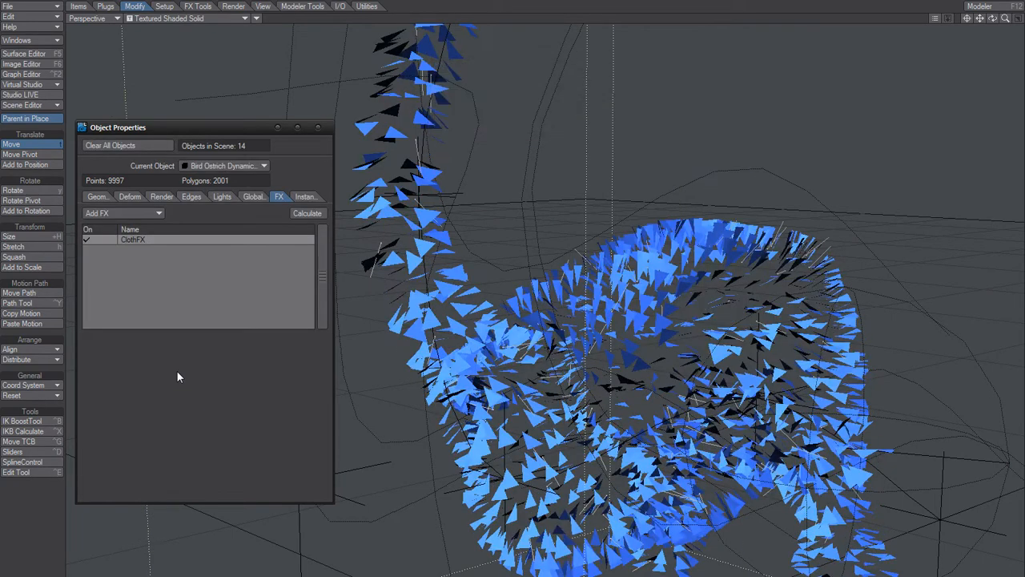
- Reopen the ClothFX collision settings and set Friction to 400%
double_click(171, 240)
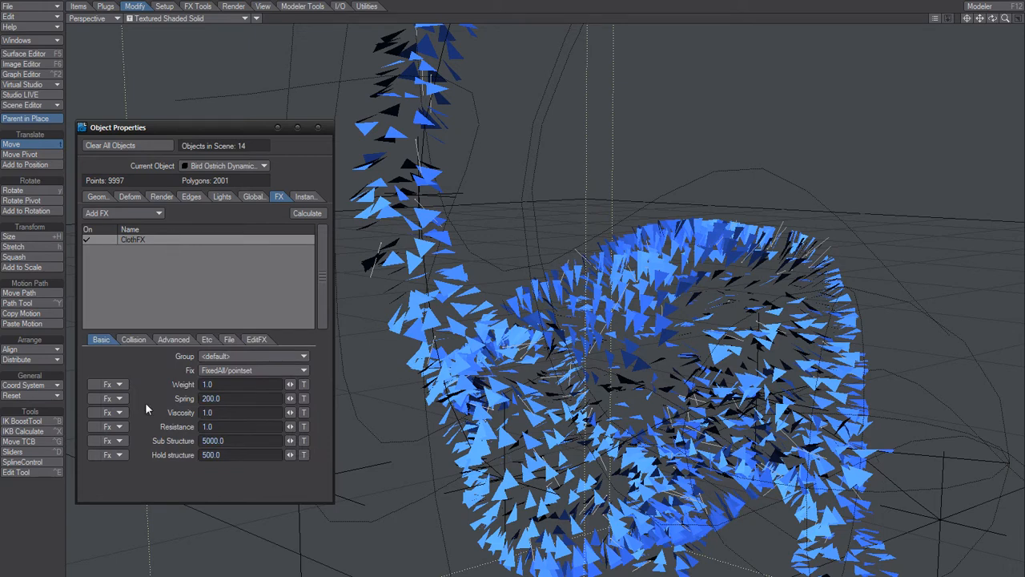
click(133, 339)
click(234, 440)
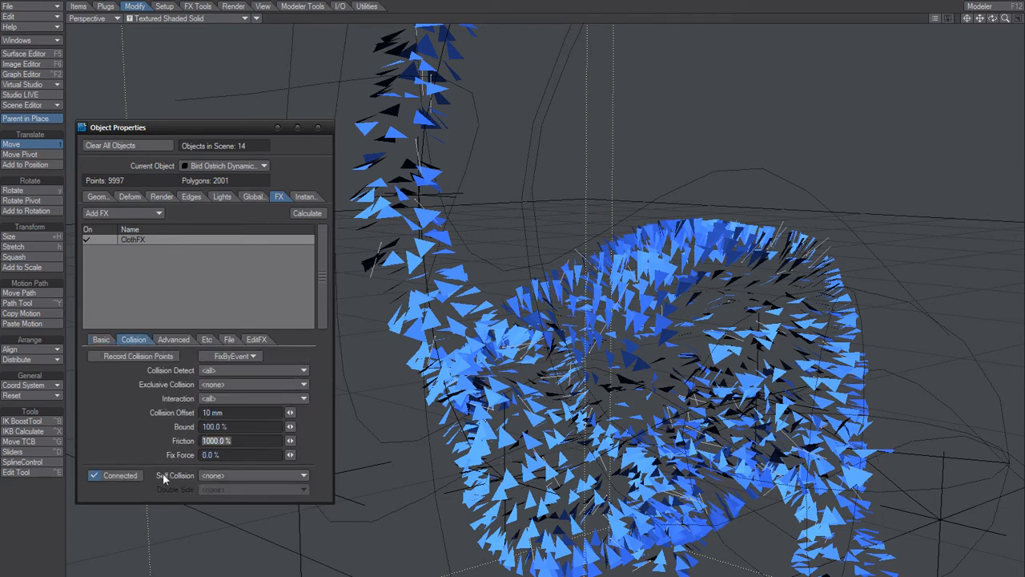
text(400)
key(Tab)
click(117, 445)
- Check the Bound value, set the ClothFX Fix Force to 100% and recalculate the feather dynamics
drag(245, 426, 110, 439)
click(110, 439)
drag(220, 454, 182, 454)
text(100)
key(Return)
click(309, 213)
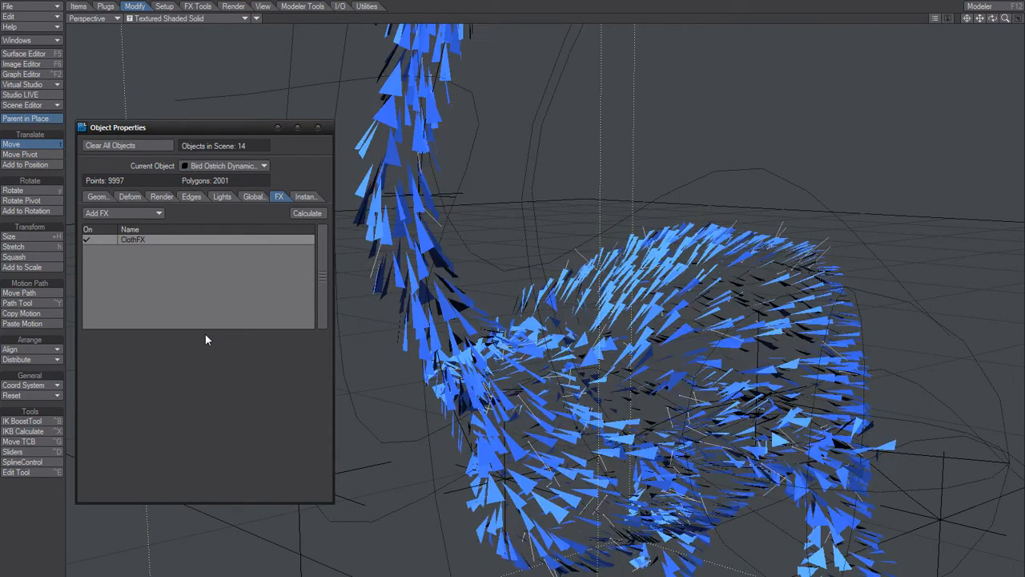
- Reset the ClothFX Fix Force to 0% in the collision settings and recalculate the feather dynamics
click(179, 240)
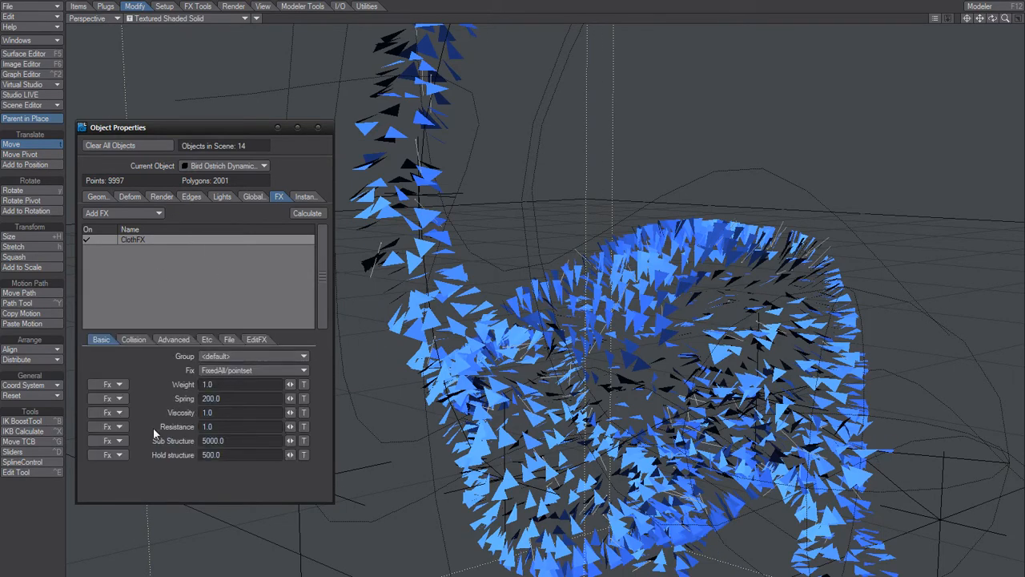
click(133, 339)
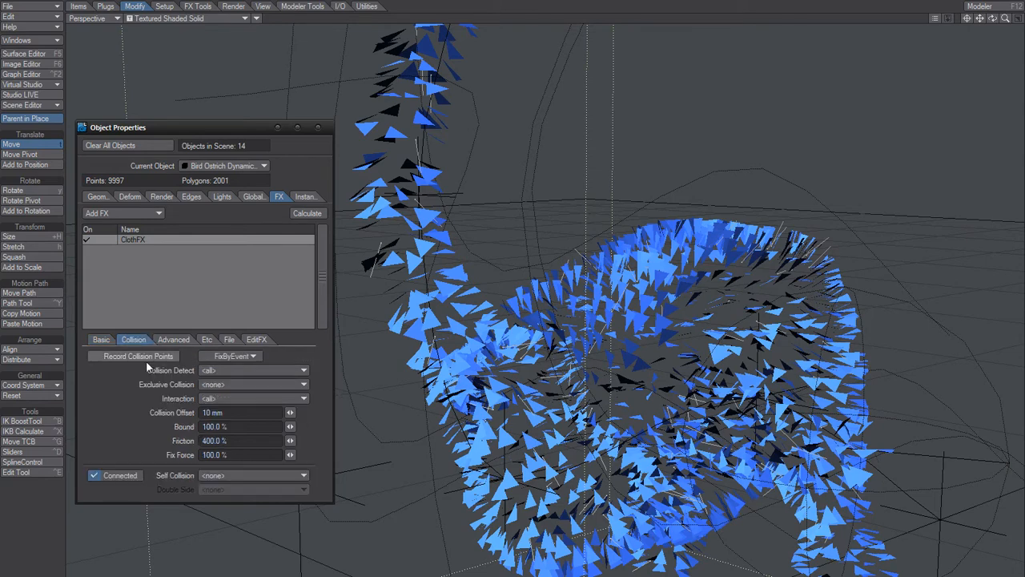
click(232, 454)
text(0)
key(Return)
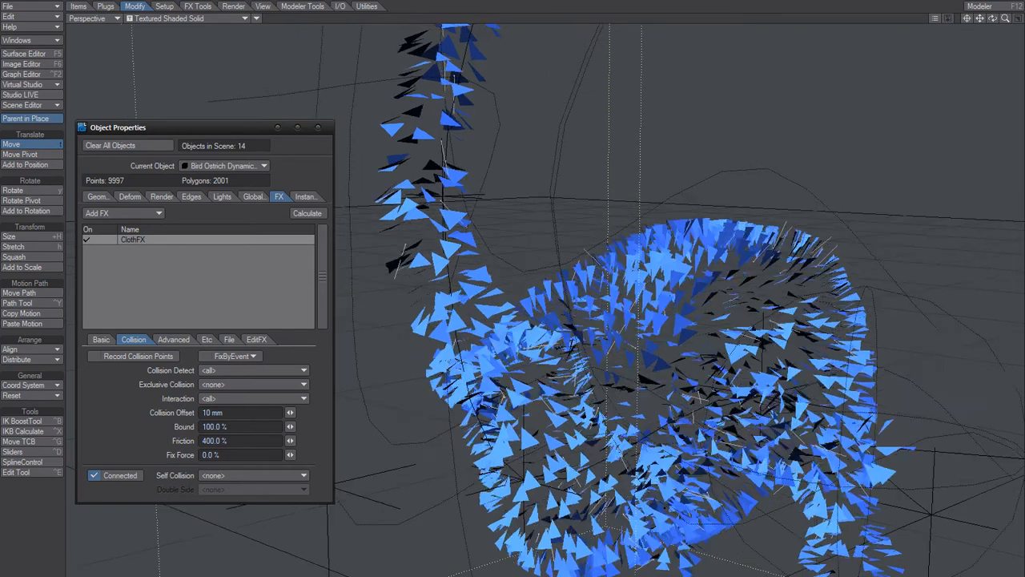
click(304, 214)
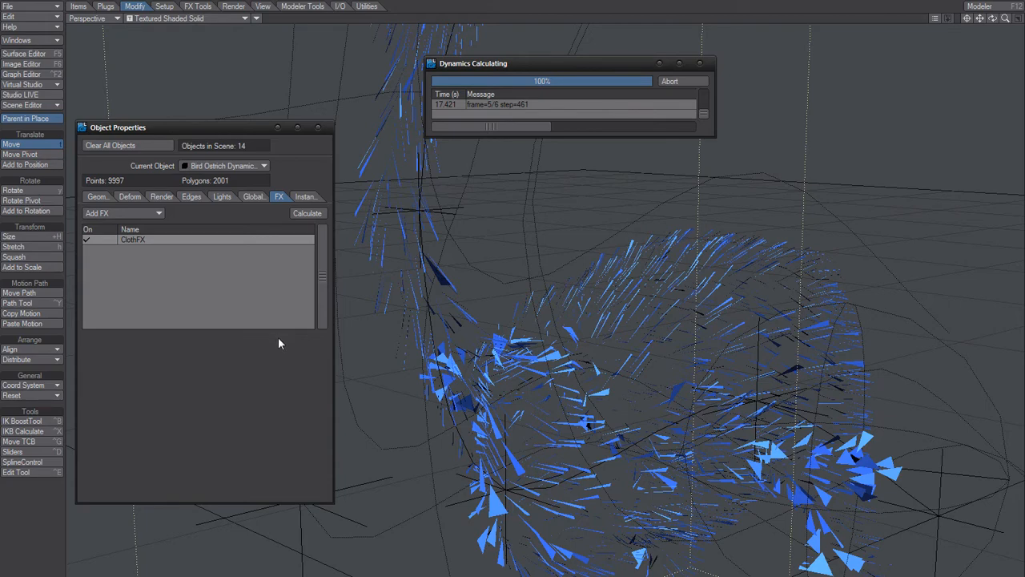
- Set the basic ClothFX Spring value to 500 and recalculate the feather dynamics
double_click(155, 239)
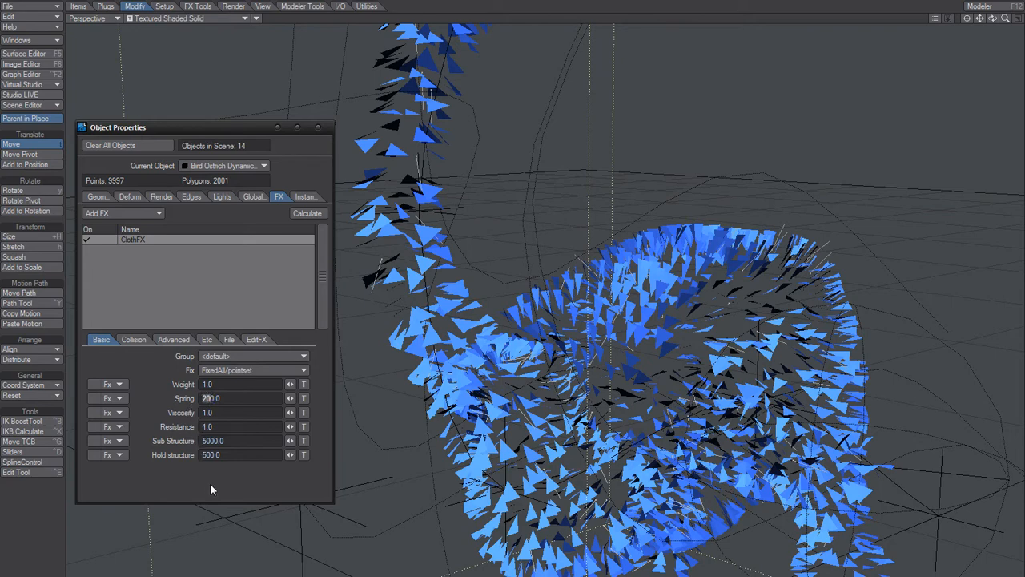
text(5)
key(Return)
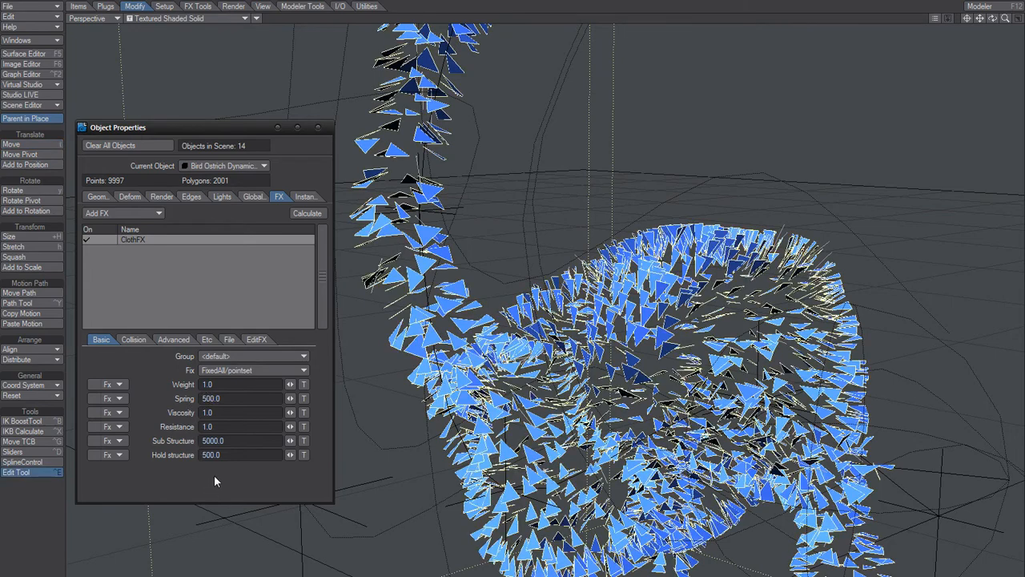
click(305, 215)
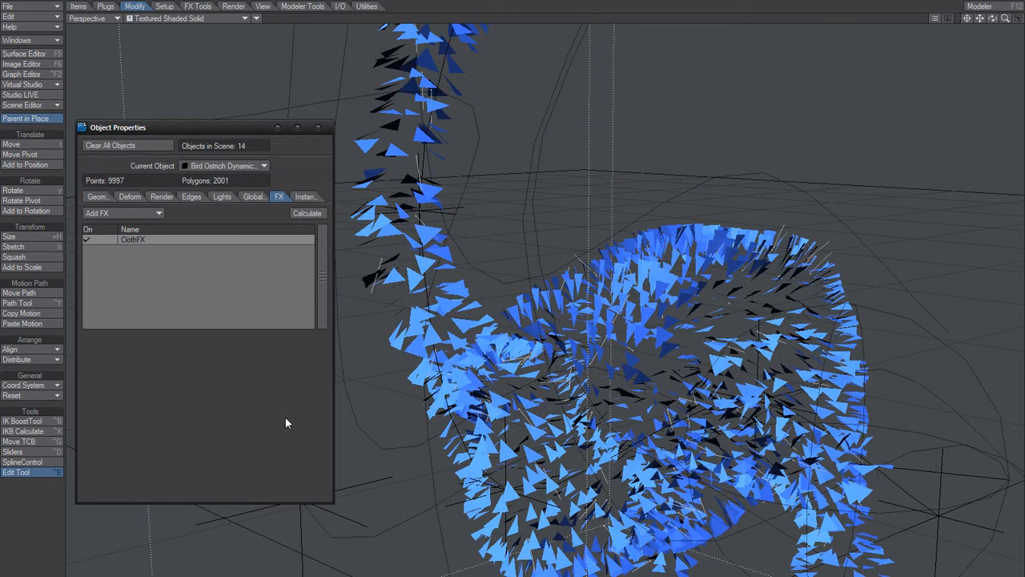
- Set the ClothFX Spring value to 100, recalculate the dynamics and inspect the feathers over the whole bird
click(206, 240)
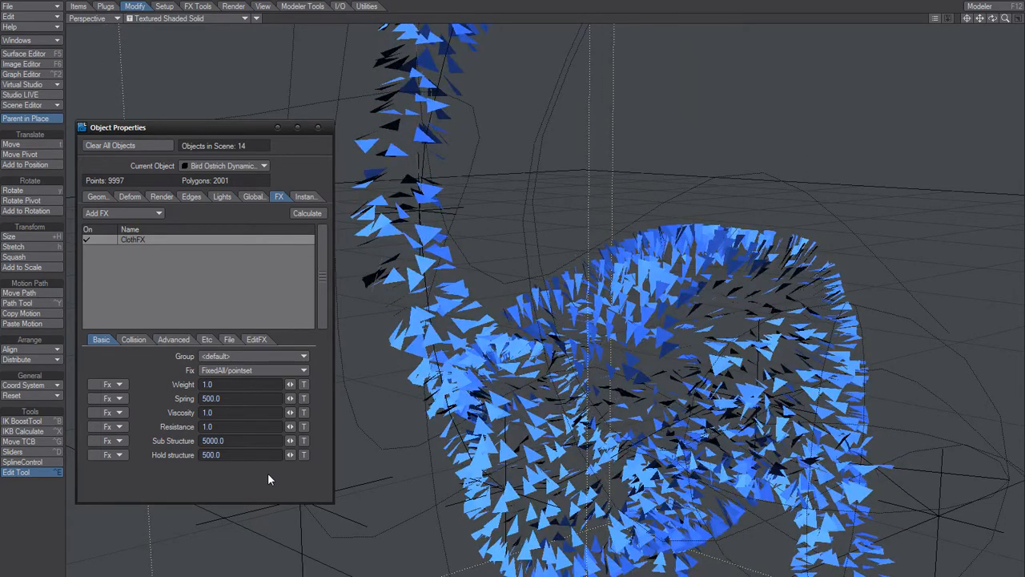
drag(209, 398, 206, 413)
text(1)
key(Return)
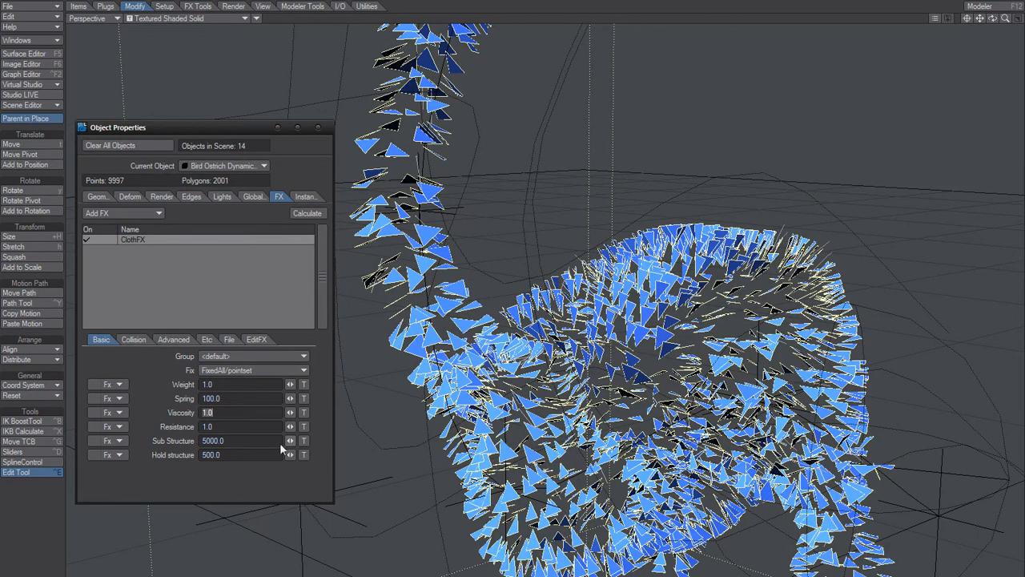
click(305, 213)
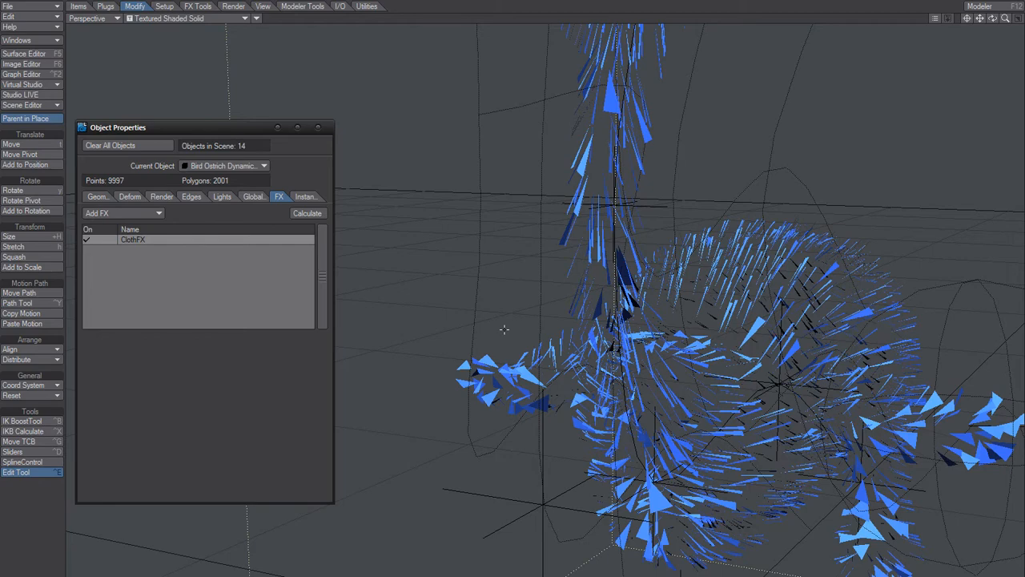
alt+drag(709, 387, 573, 392)
mouse_move(554, 566)
alt+mouse_down()
mouse_move(570, 570)
mouse_move(470, 570)
mouse_move(555, 563)
alt+mouse_up()
mouse_move(992, 18)
mouse_down()
mouse_move(1017, 19)
mouse_move(980, 13)
mouse_move(985, 28)
mouse_move(997, 20)
mouse_up()
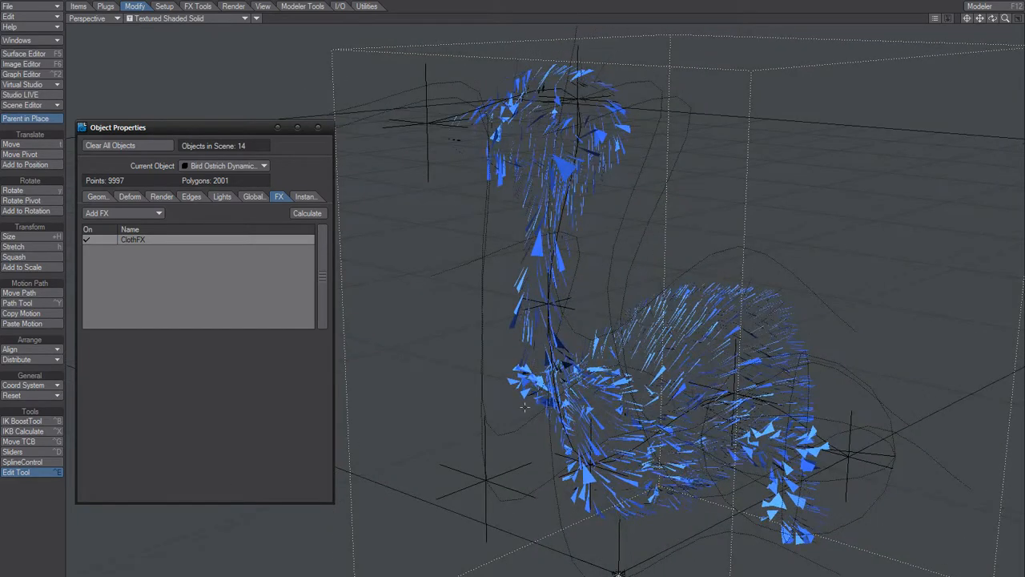